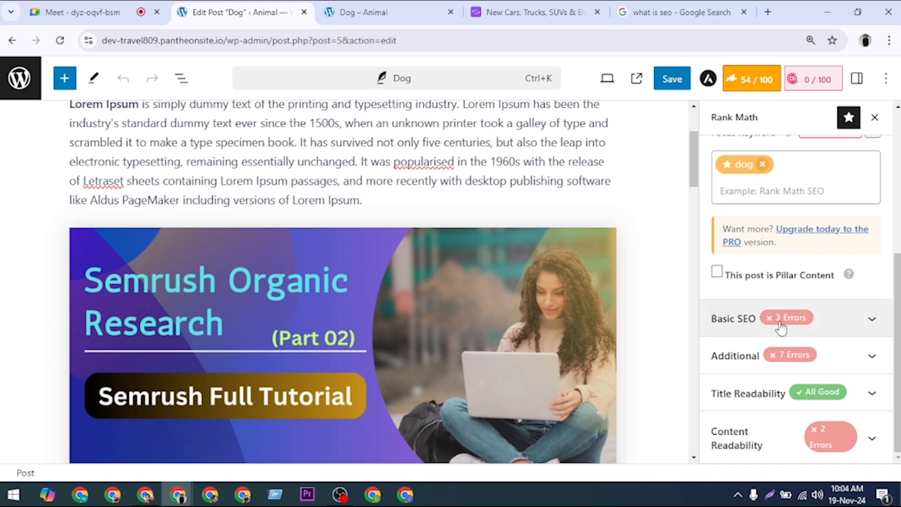
- Expand the Basic SEO checks and review them against the post's focus keyword and snippet settings
click(844, 323)
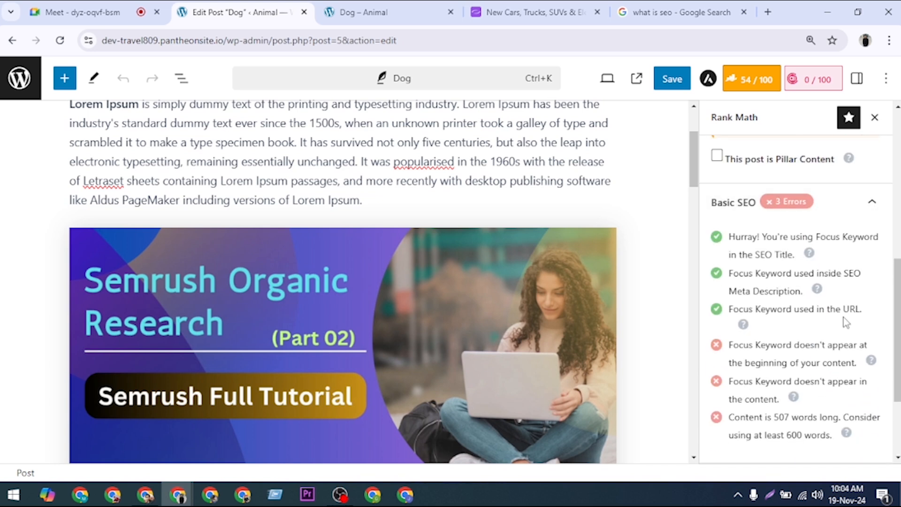
scroll(723, 237, down, 2)
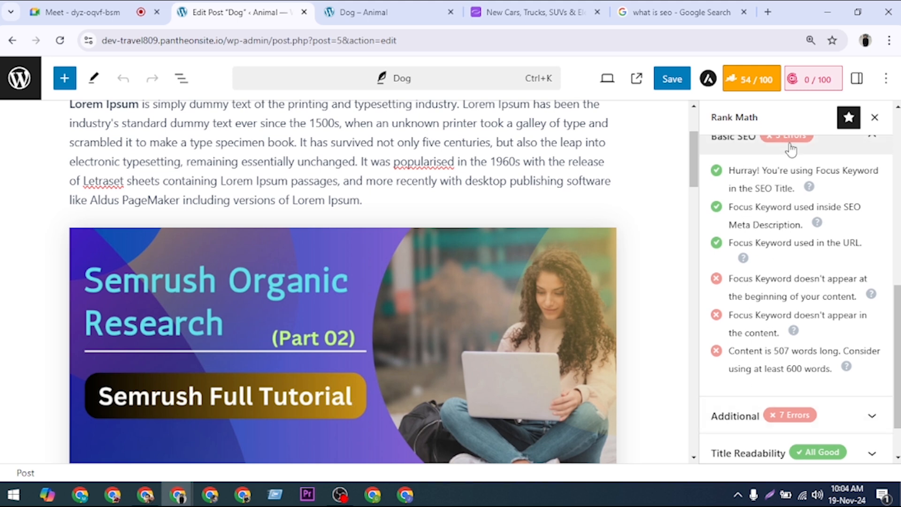
scroll(766, 212, up, 1)
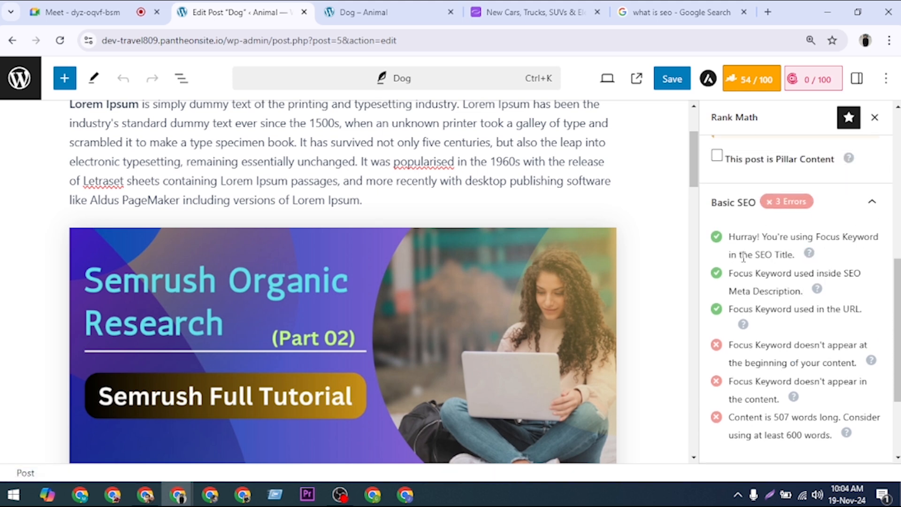
scroll(743, 257, up, 3)
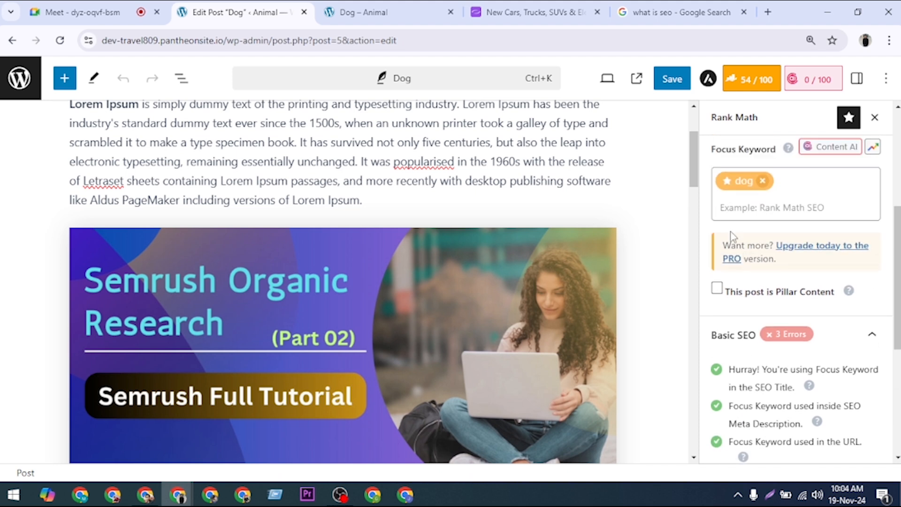
scroll(751, 195, down, 4)
scroll(762, 197, down, 1)
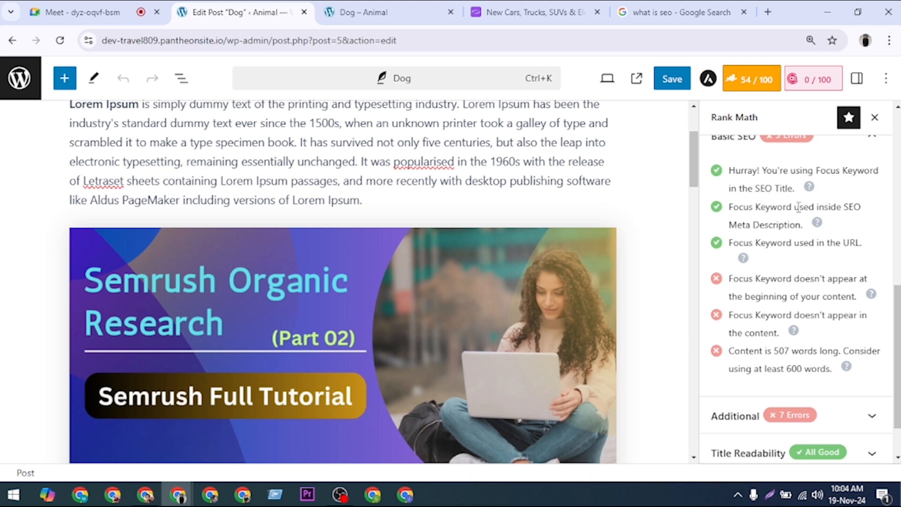
scroll(797, 207, up, 5)
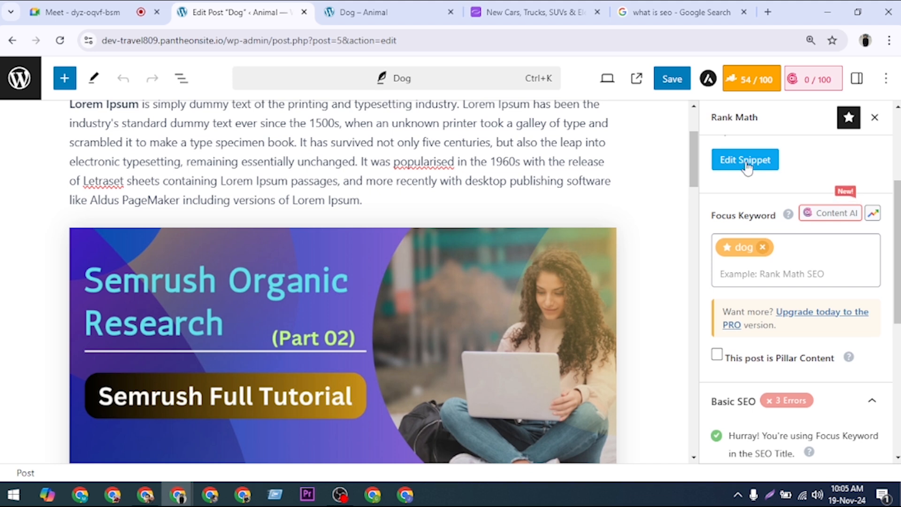
scroll(774, 226, down, 4)
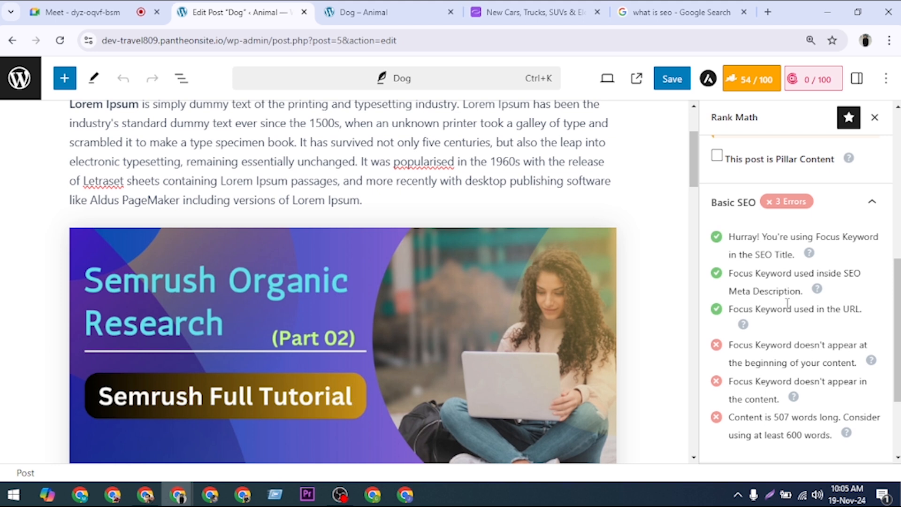
scroll(793, 319, down, 1)
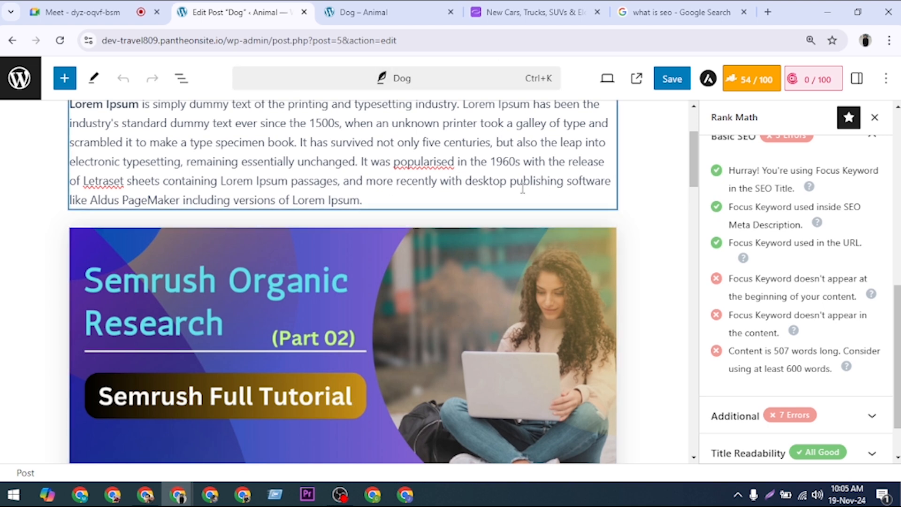
- Insert the focus keyword "dog" after the word "It" in the post's opening paragraph
scroll(523, 188, up, 3)
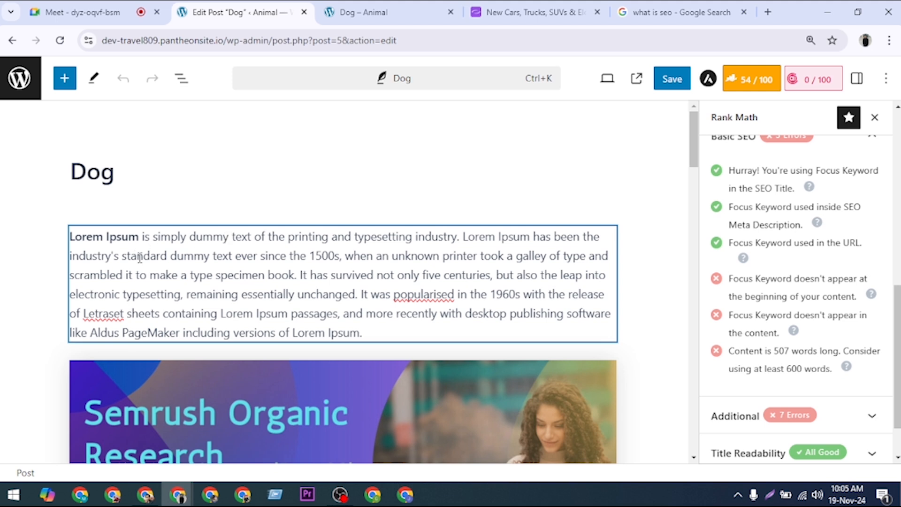
click(307, 279)
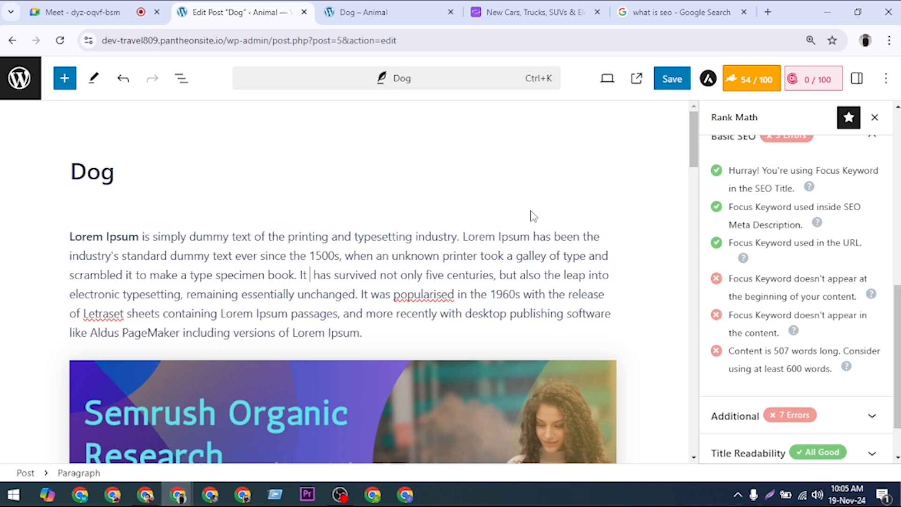
text(dog)
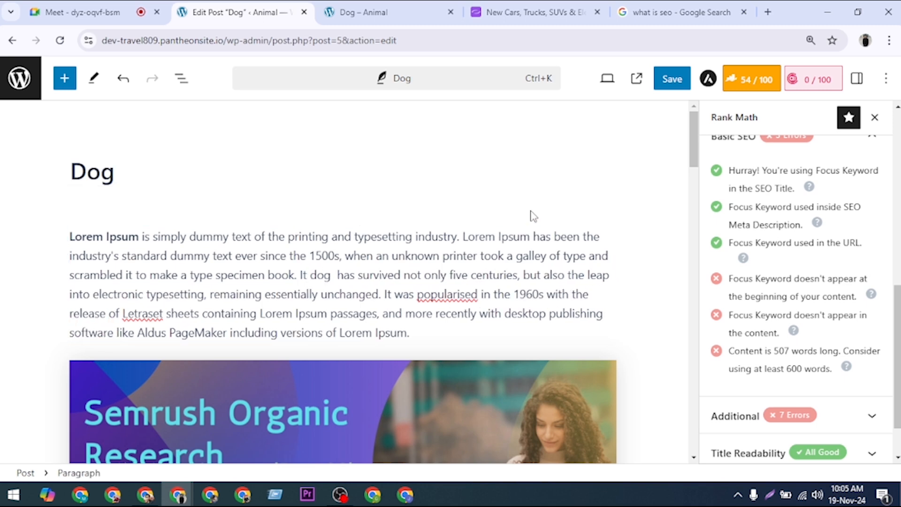
key(BackSpace)
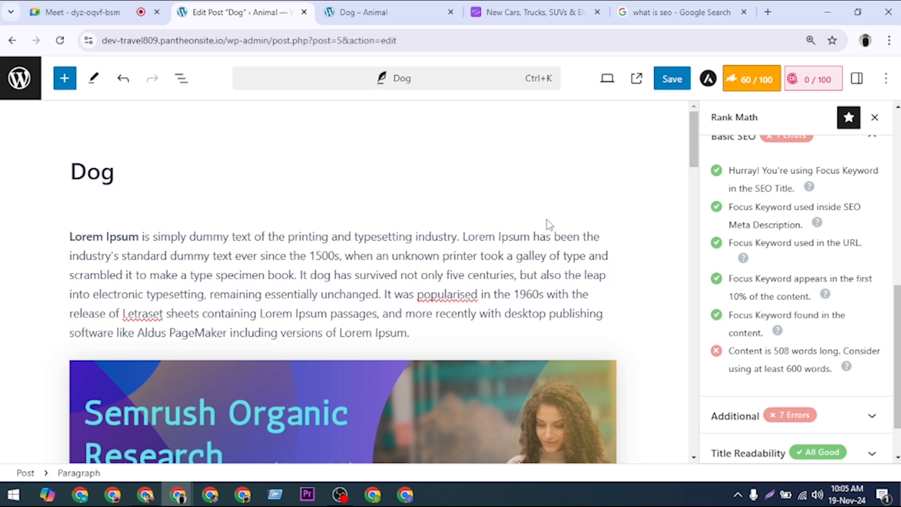
- Insert "dog" after "established fact" in the paragraph under the "Why do we use it?" heading
scroll(501, 242, down, 7)
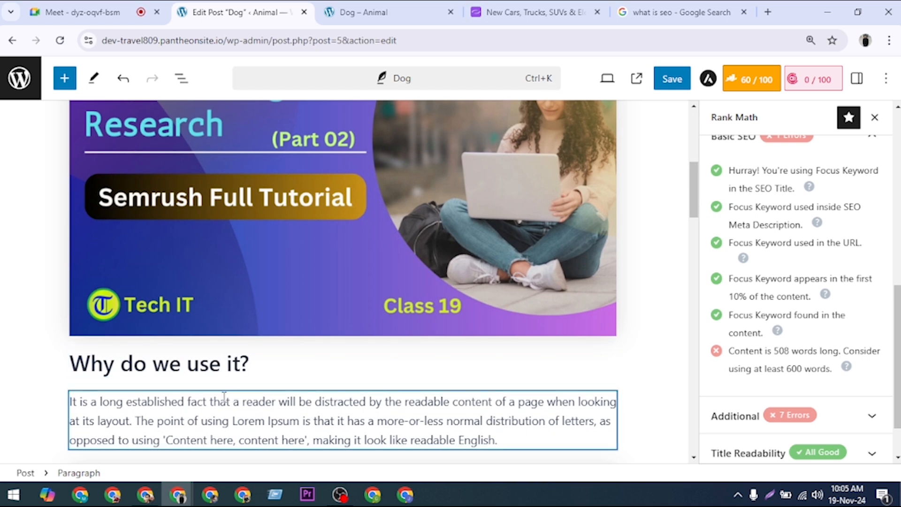
click(209, 402)
text(dog)
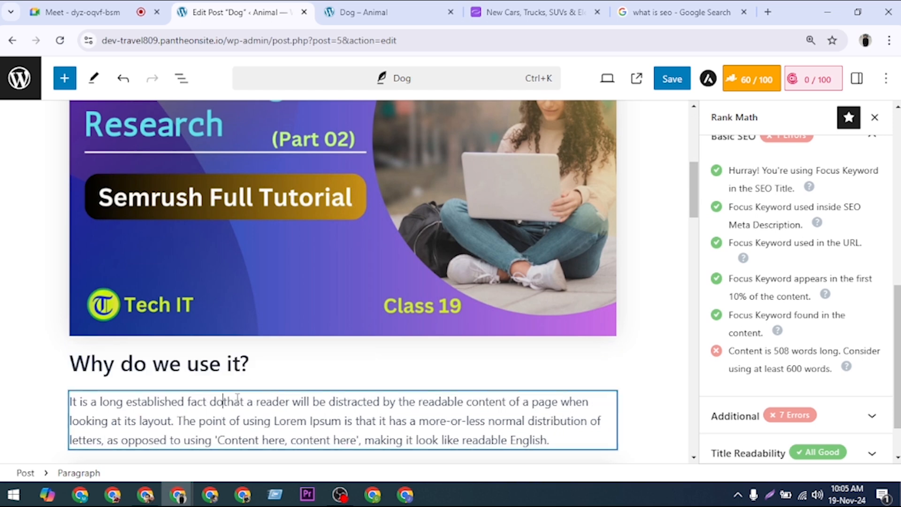
- Insert "dog" after "making it" in the first paragraph under the "Where does it come from?" heading
scroll(237, 399, down, 10)
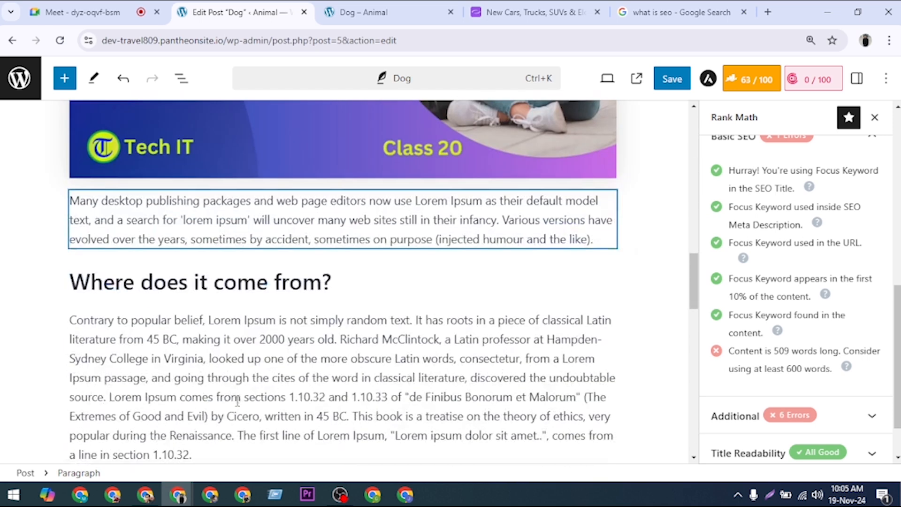
click(235, 343)
text(jdo)
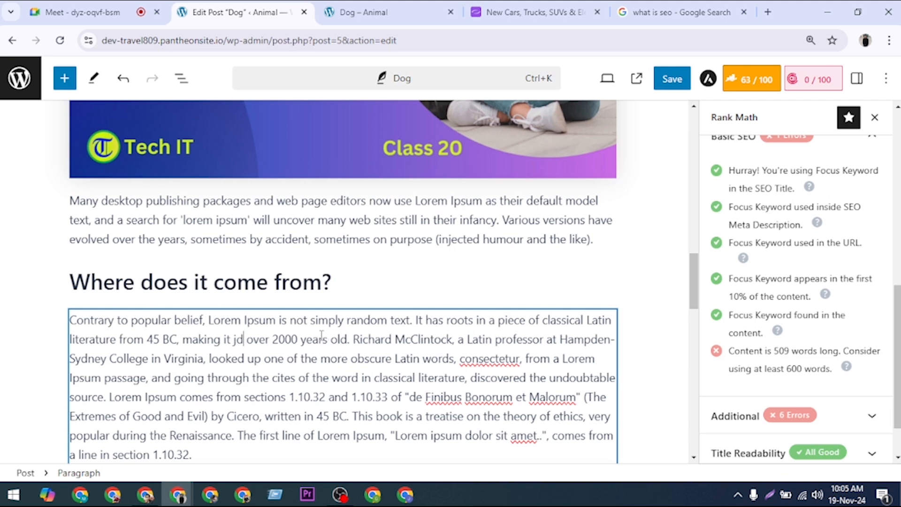
key(BackSpace)
key(BackSpace)
key(BackSpace)
text(dog)
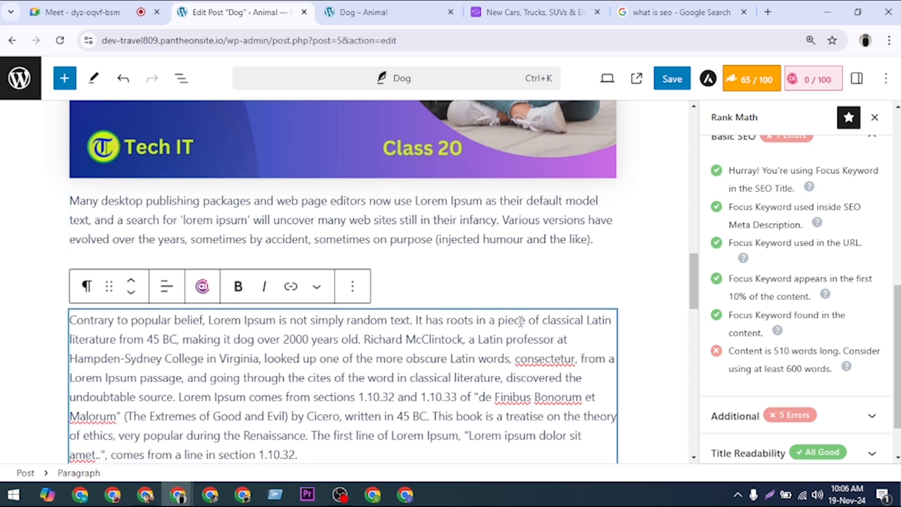
- Insert "dog" after "now use" in the paragraph beginning "Many desktop publishing packages"
scroll(360, 297, down, 7)
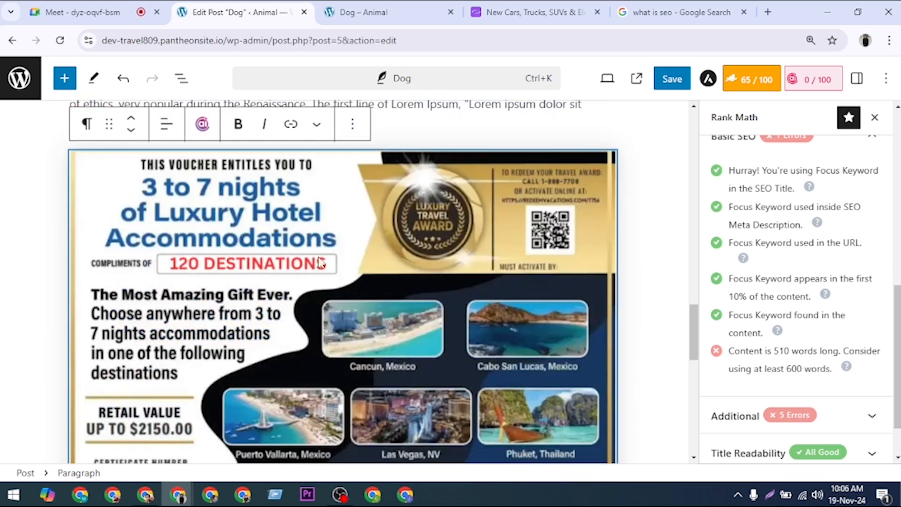
scroll(322, 260, up, 7)
click(414, 201)
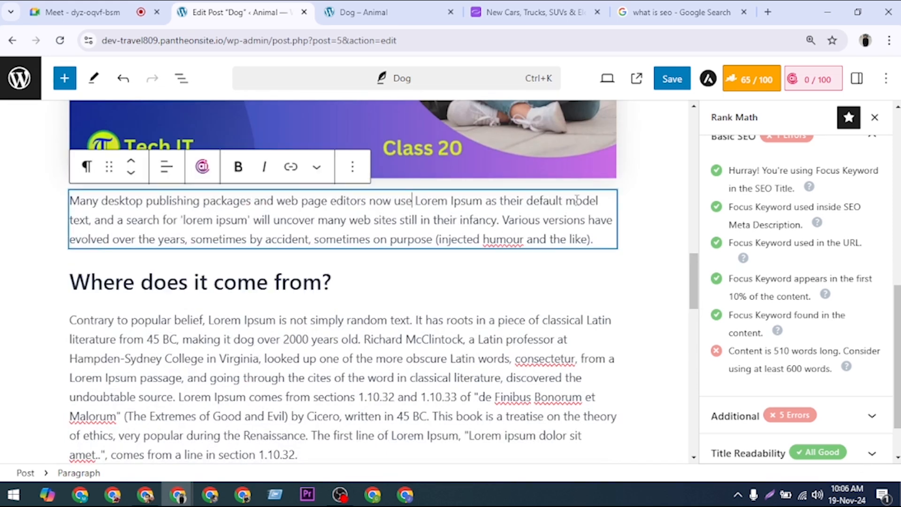
text(dog)
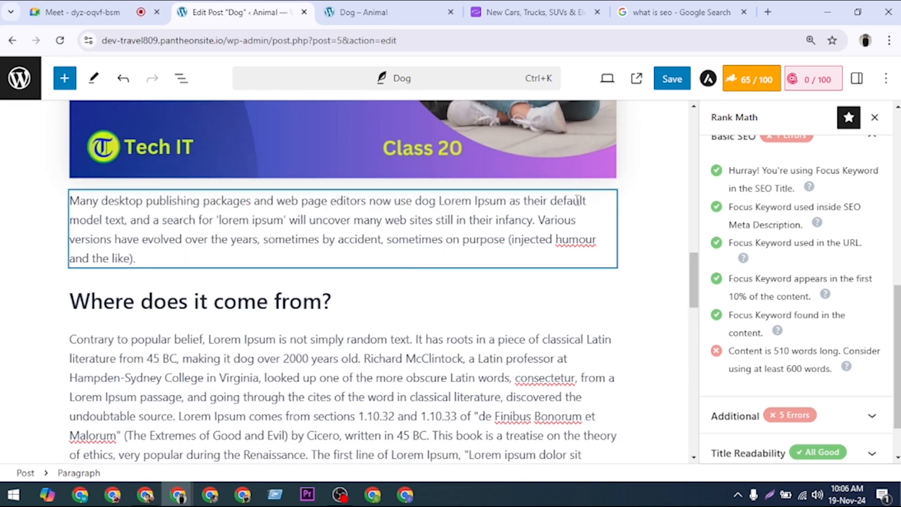
click(549, 356)
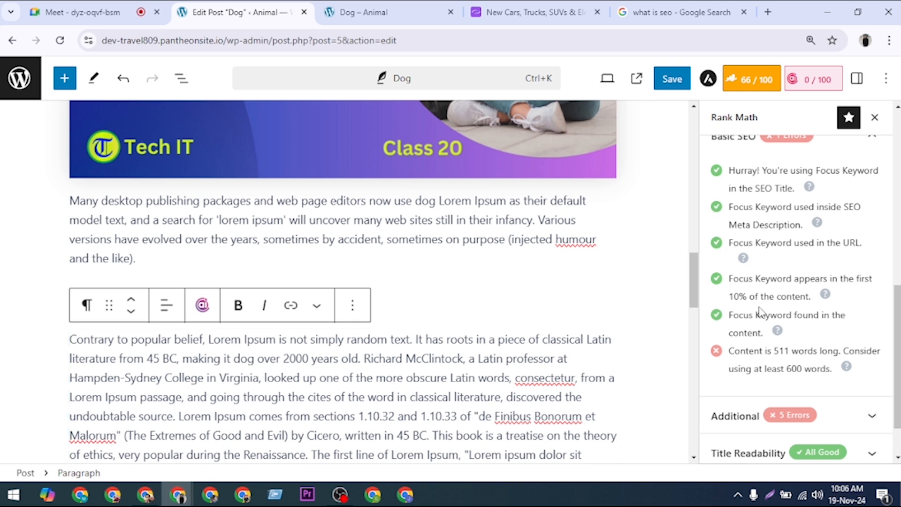
- Examine the content-length recommendation in the Basic SEO checks and look over the post's existing body text
scroll(813, 220, down, 1)
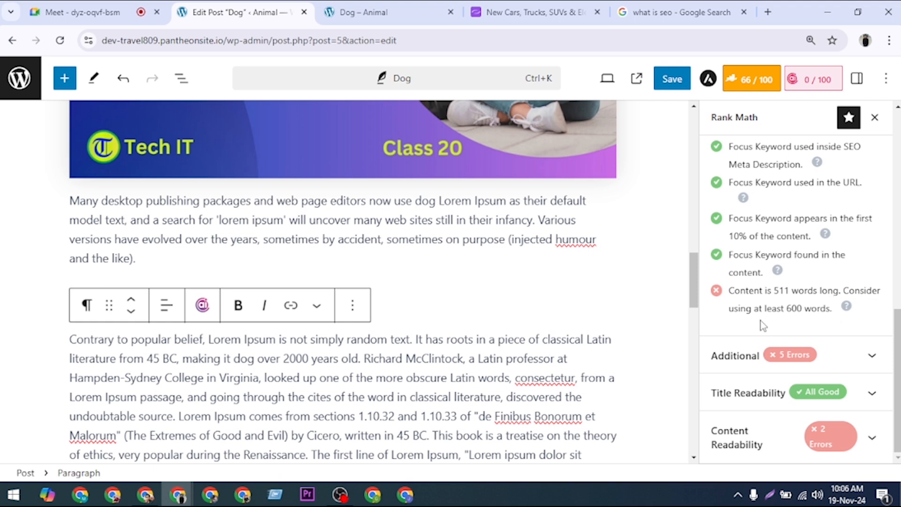
double_click(798, 308)
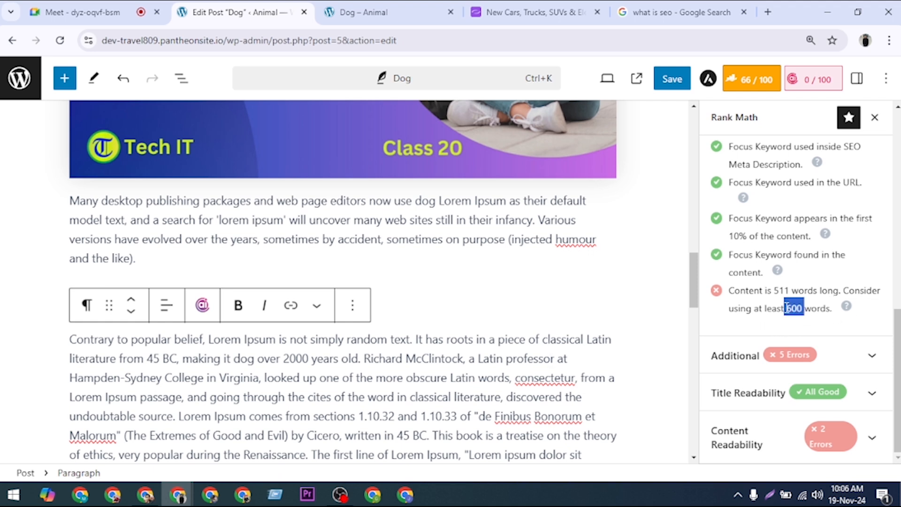
click(834, 311)
scroll(216, 347, down, 12)
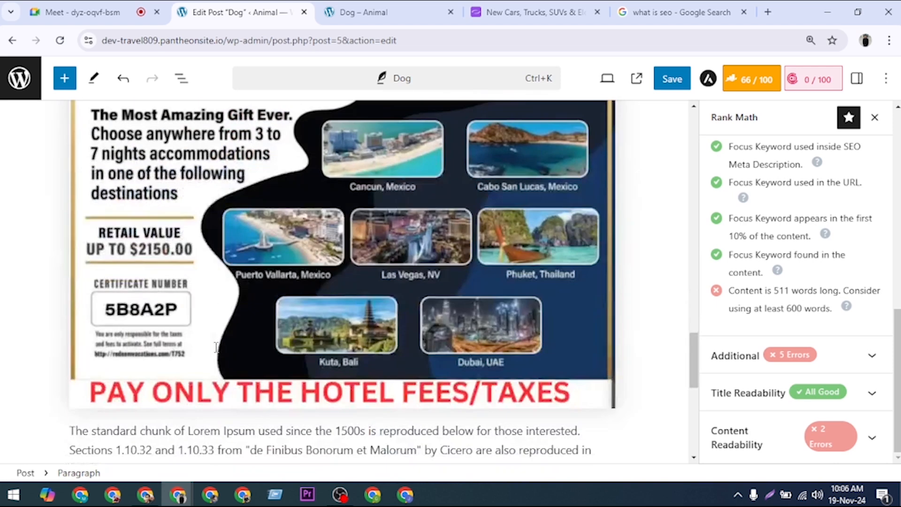
scroll(216, 346, up, 9)
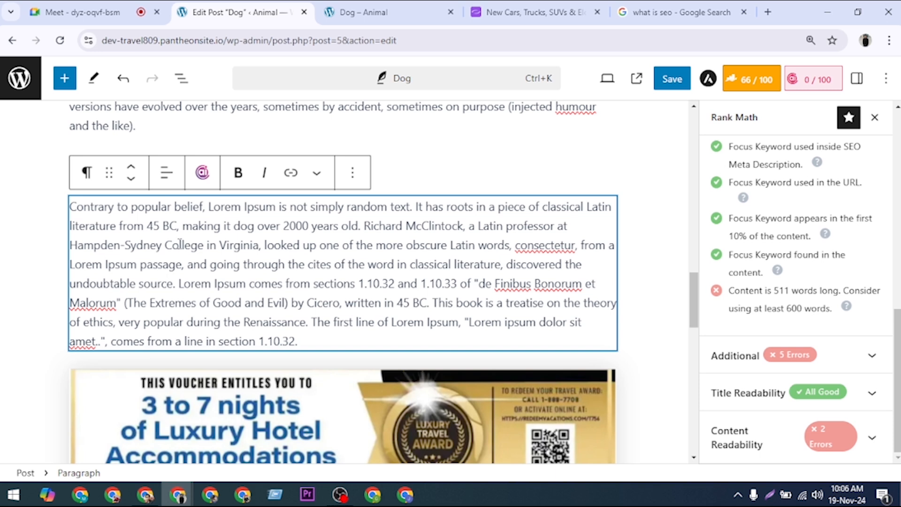
drag(161, 245, 488, 303)
click(423, 260)
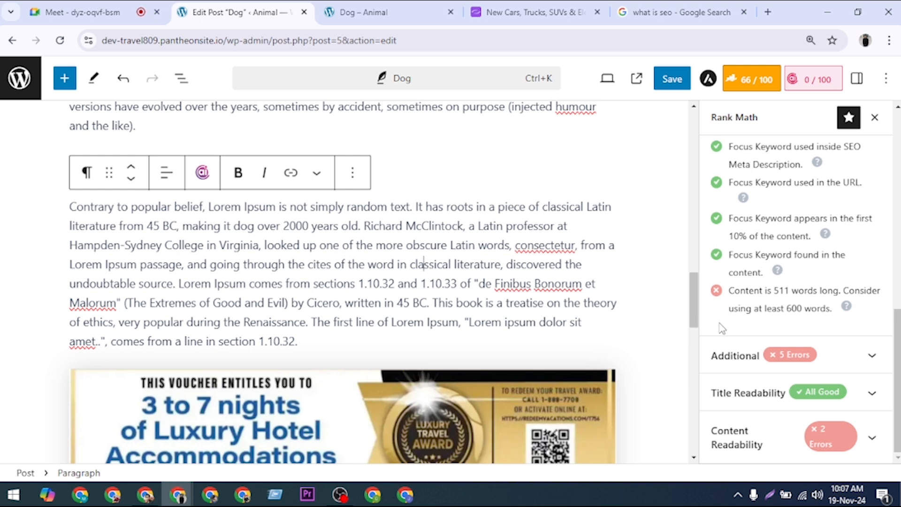
- Copy the whole final paragraph, beginning "There are many variations of passages of Lorem Ipsum"
scroll(482, 324, down, 10)
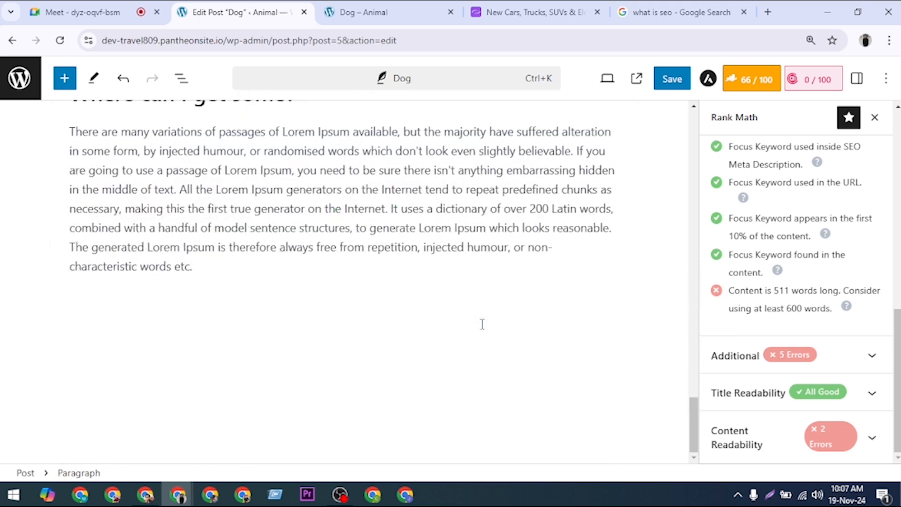
click(224, 282)
drag(209, 269, 68, 127)
key(ctrl+c)
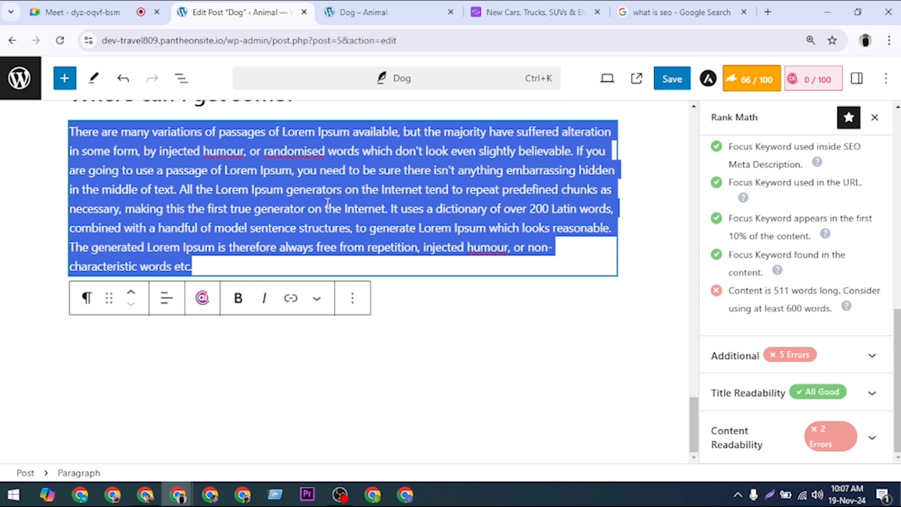
- Paste the copied Lorem Ipsum paragraph repeatedly as new paragraphs at the end of the post to exceed 600 words
click(332, 263)
key(Return)
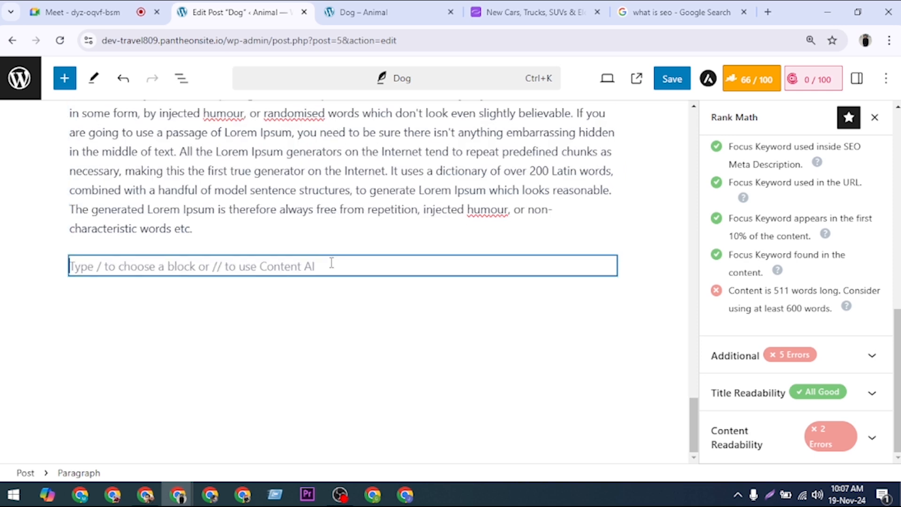
key(BackSpace)
key(Return)
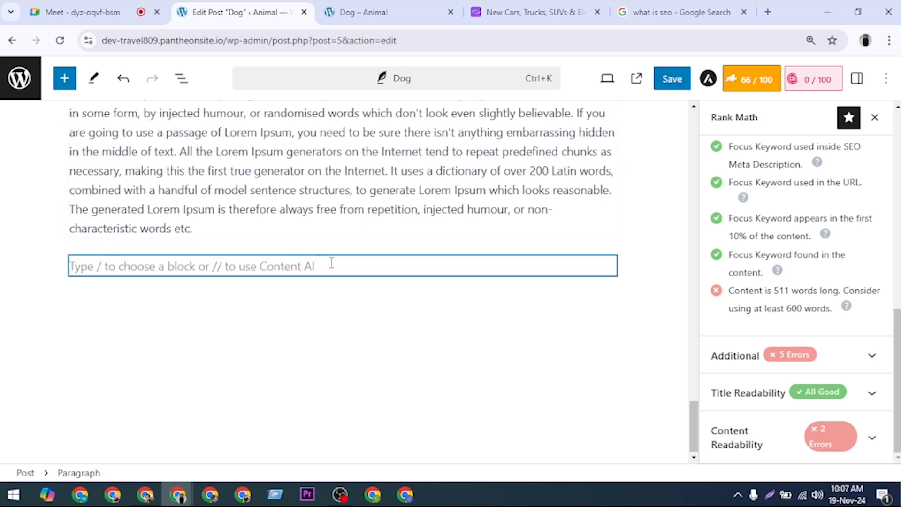
key(BackSpace)
key(Return)
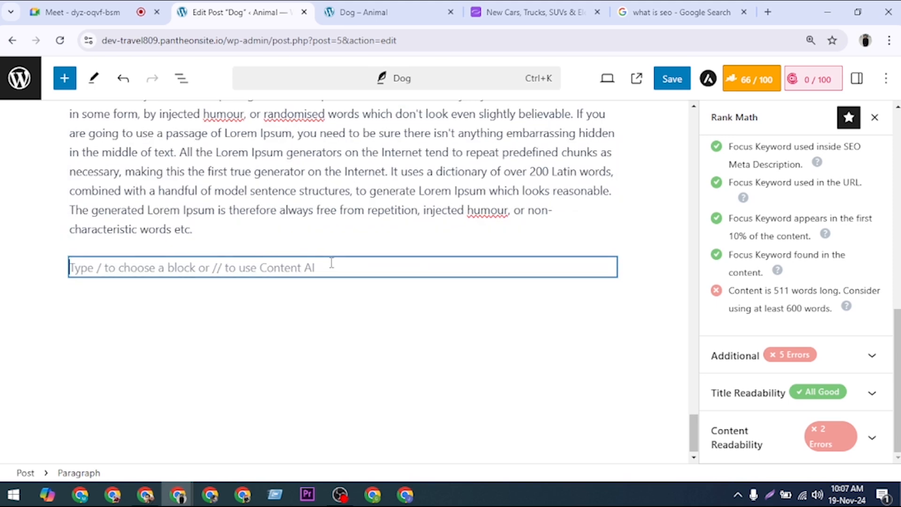
key(BackSpace)
key(Return)
key(BackSpace)
key(Return)
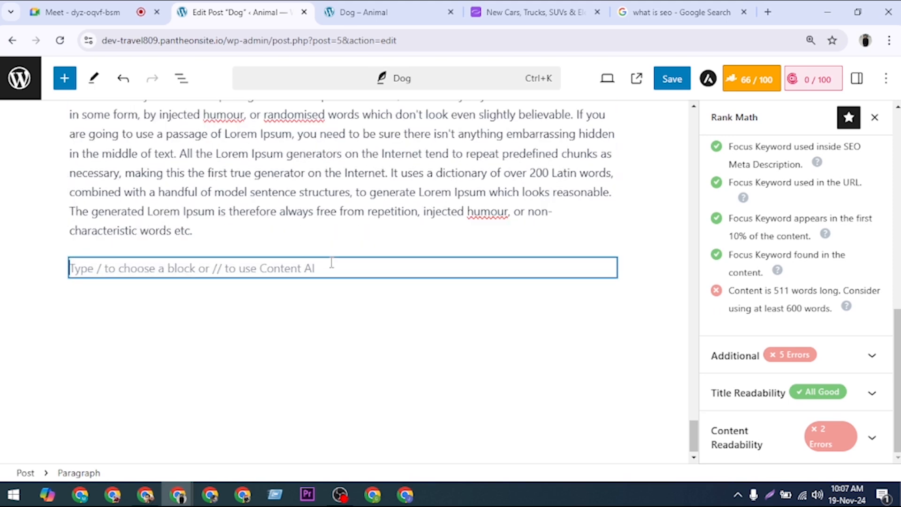
key(BackSpace)
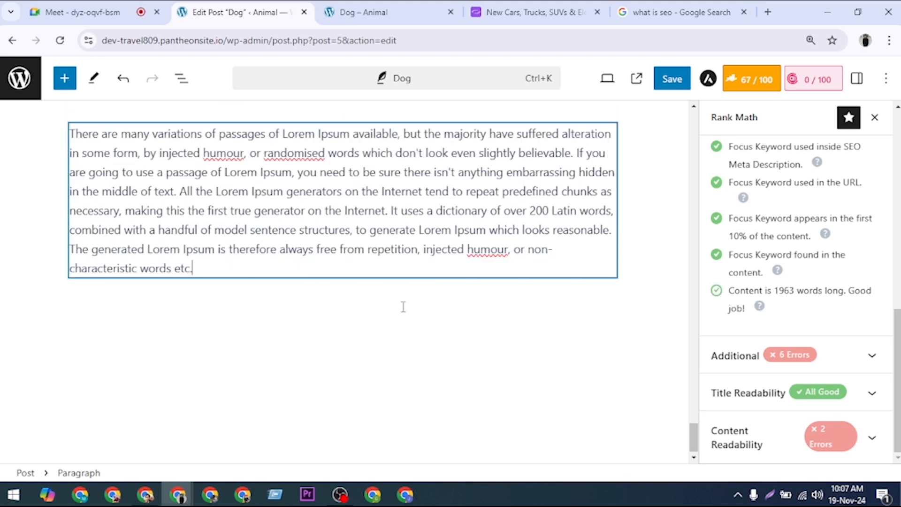
- Add several more copies of the same paragraph below the last one to lengthen the post further
key(Return)
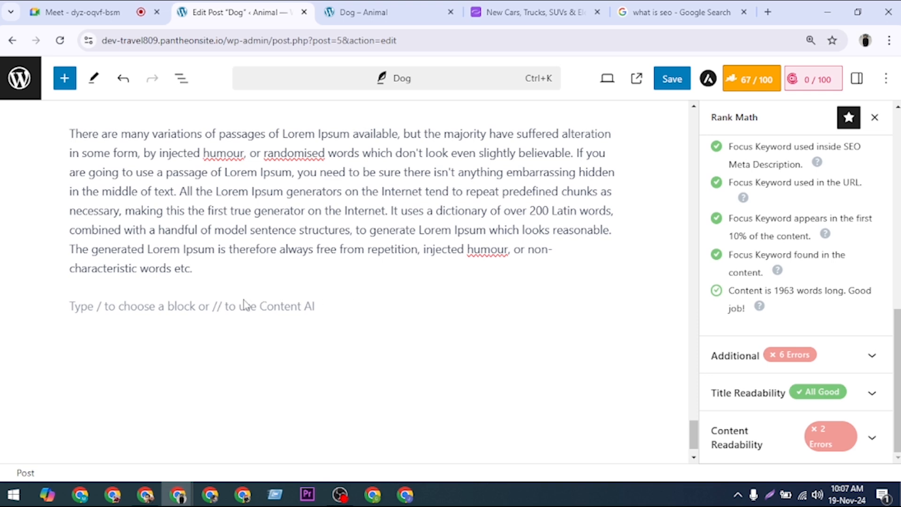
click(227, 306)
key(ctrl+v)
key(Return)
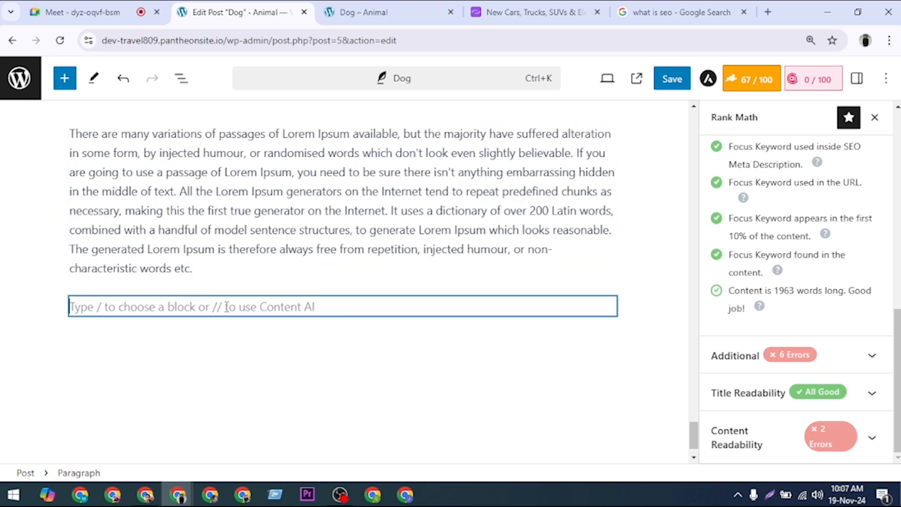
key(ctrl+v)
key(Return)
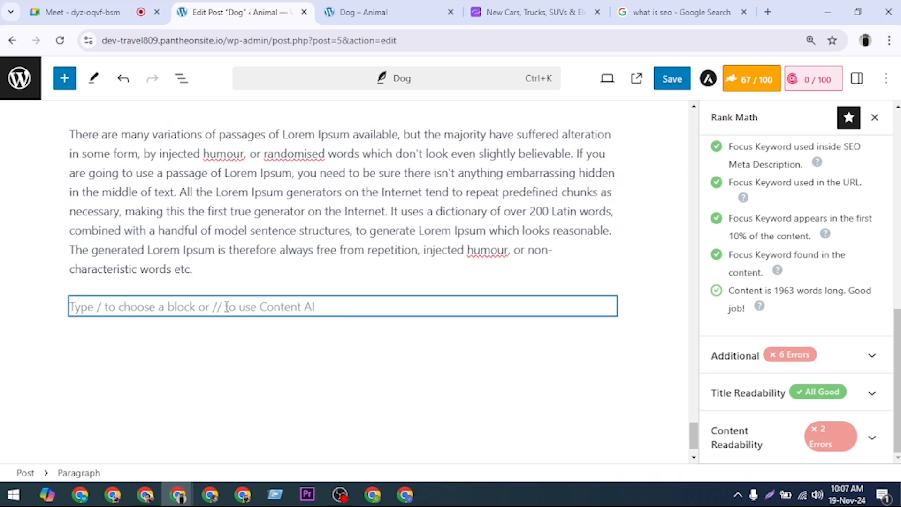
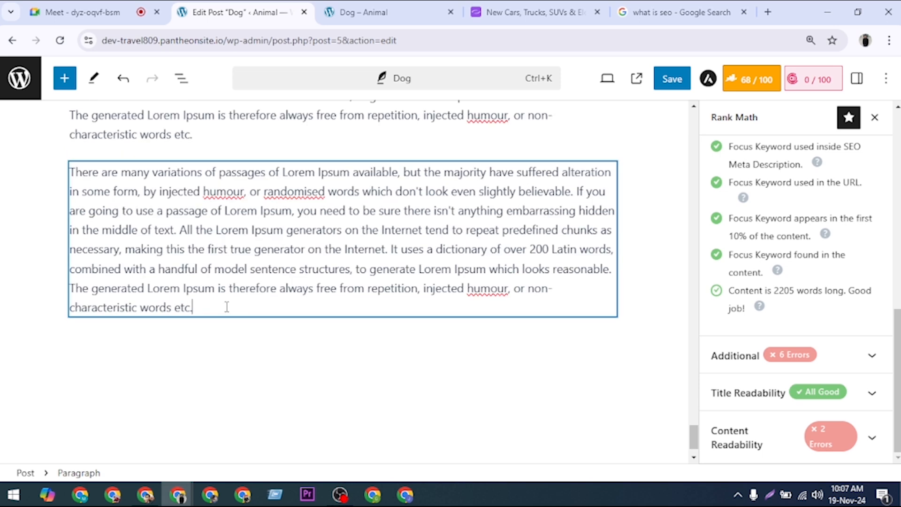
key(Return)
key(BackSpace)
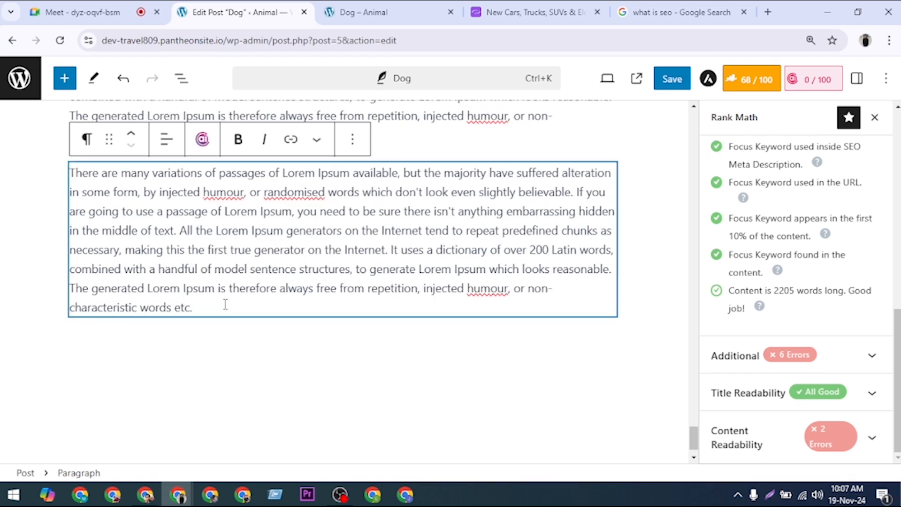
click(208, 376)
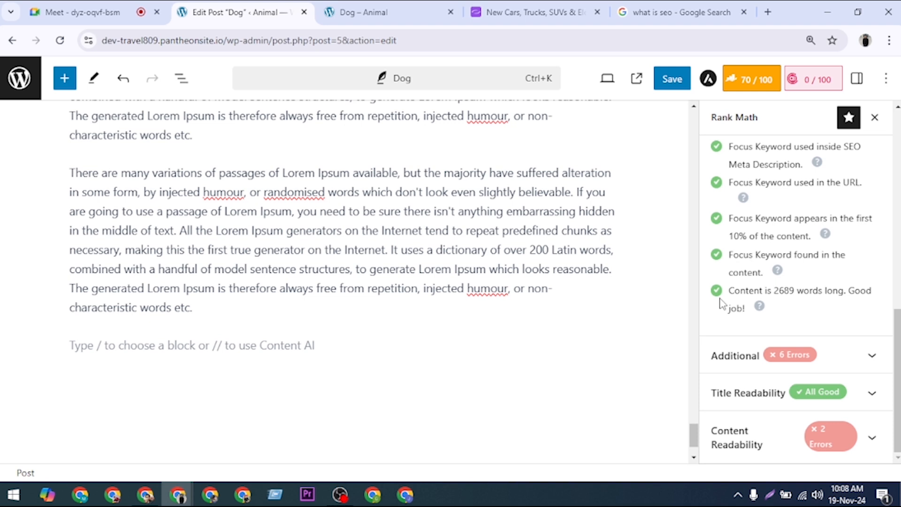
- Review the Basic SEO checks, collapse them, and examine the Additional checks for the focus-keyword image alt text recommendation
scroll(759, 328, up, 3)
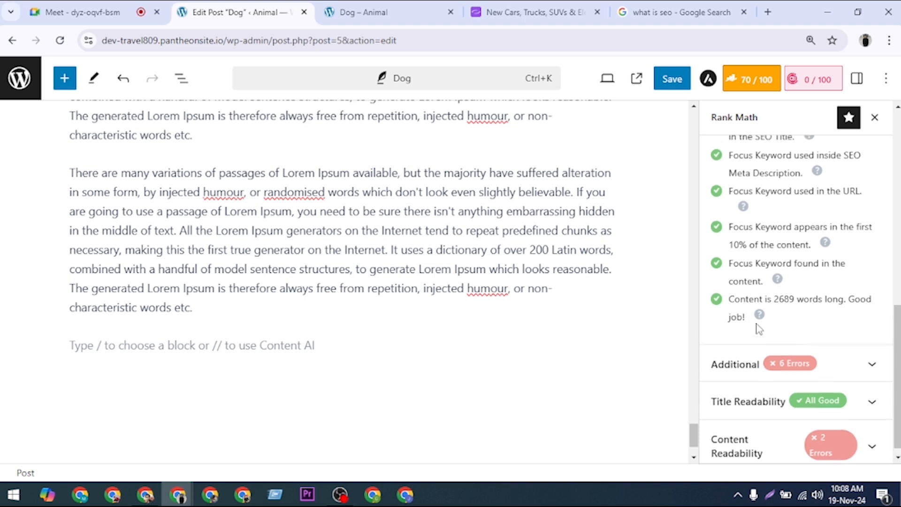
scroll(777, 212, down, 2)
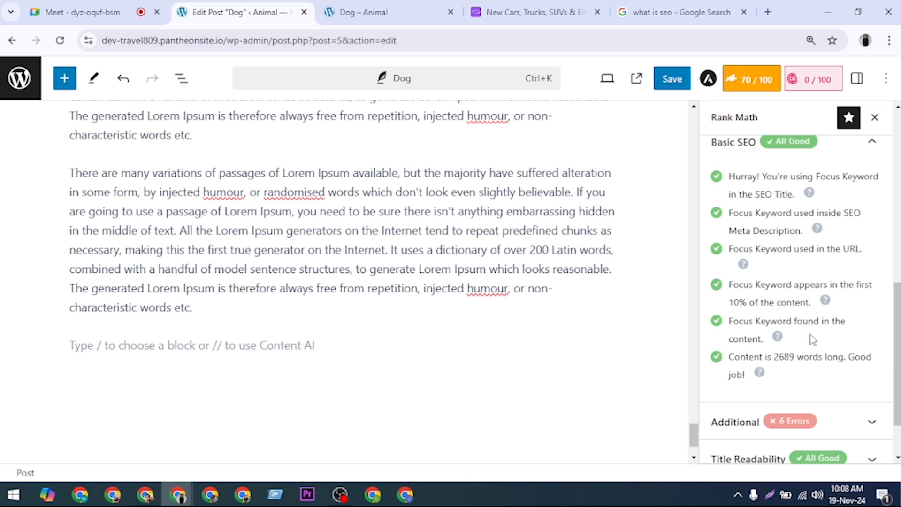
scroll(798, 282, up, 1)
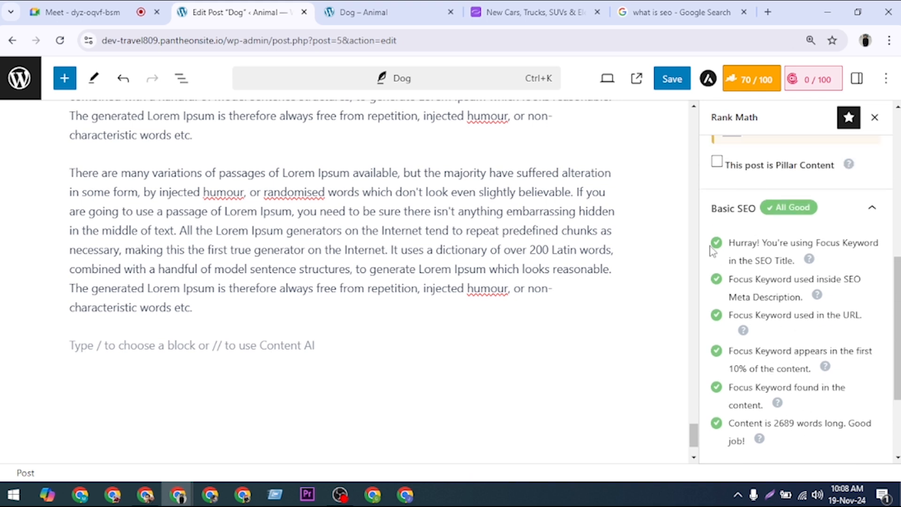
click(744, 216)
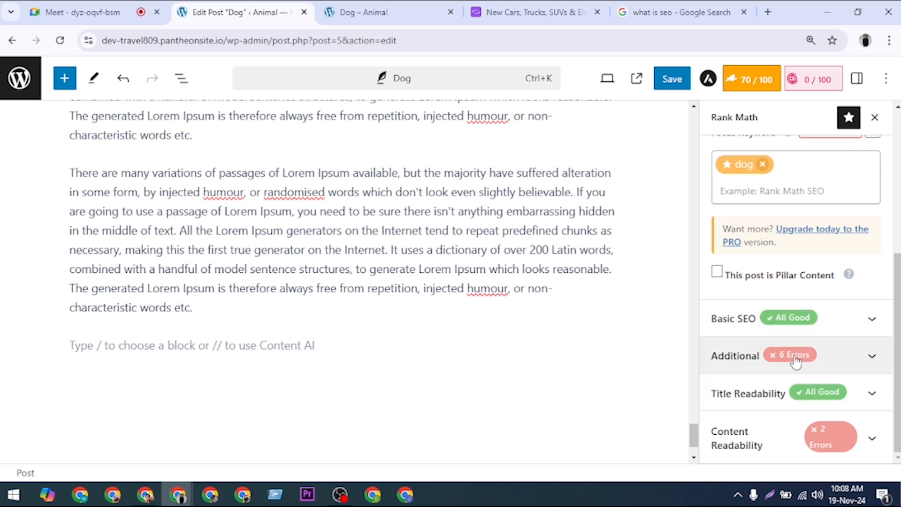
click(739, 358)
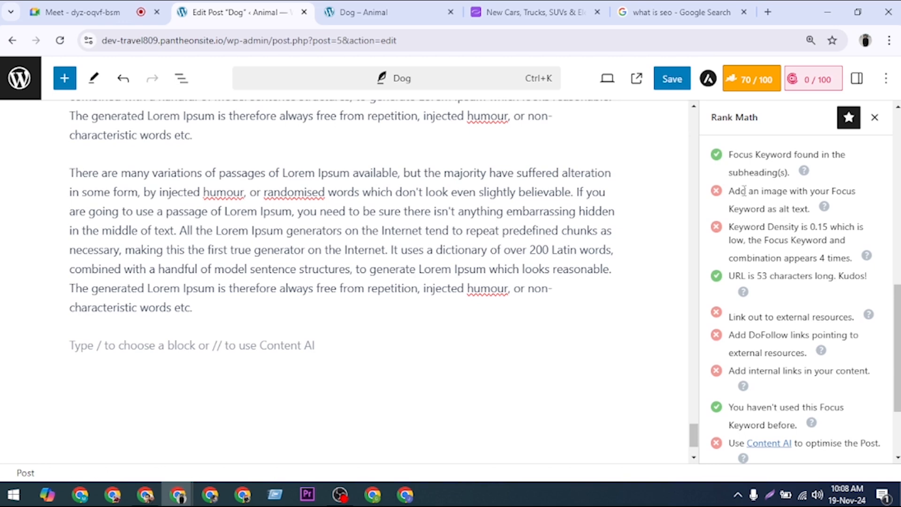
drag(744, 190, 796, 209)
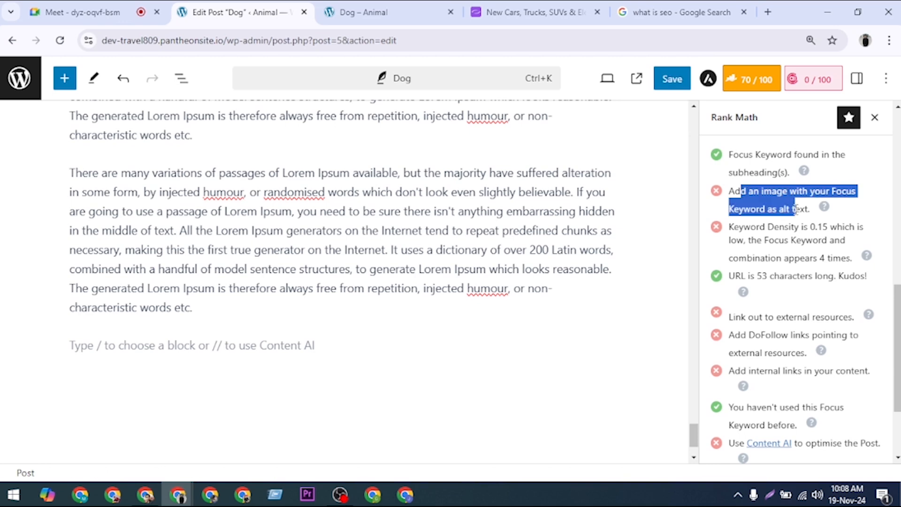
click(796, 209)
- Delete the "Semrush Organic Research (Part 02)" image below the post's first paragraph
scroll(273, 201, up, 20)
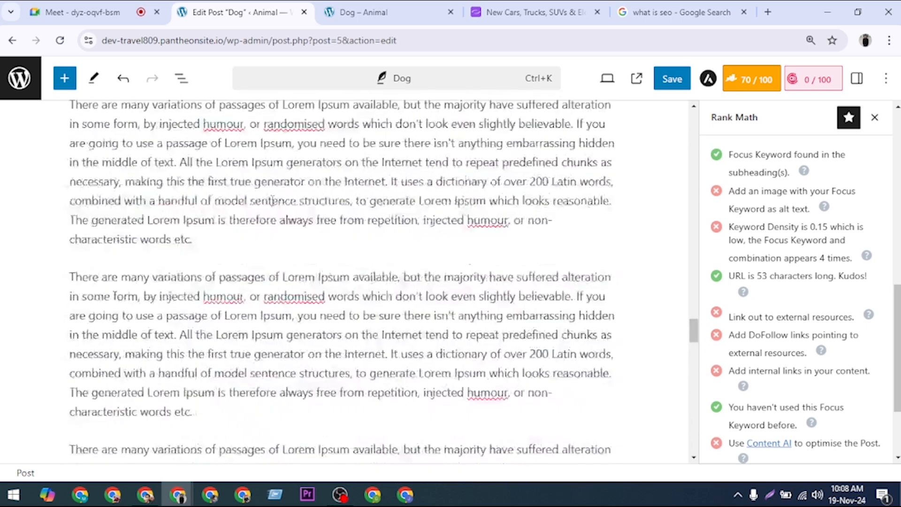
scroll(272, 201, up, 20)
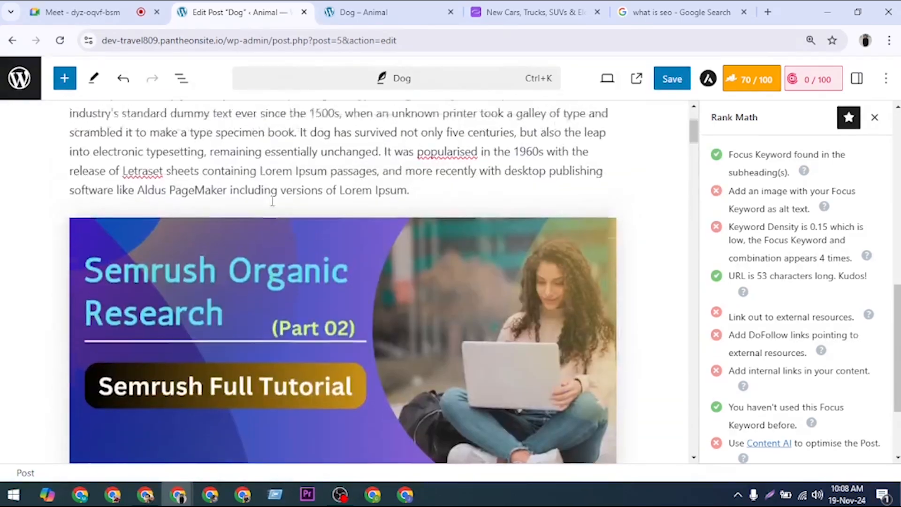
scroll(272, 201, up, 3)
scroll(272, 201, down, 6)
click(272, 258)
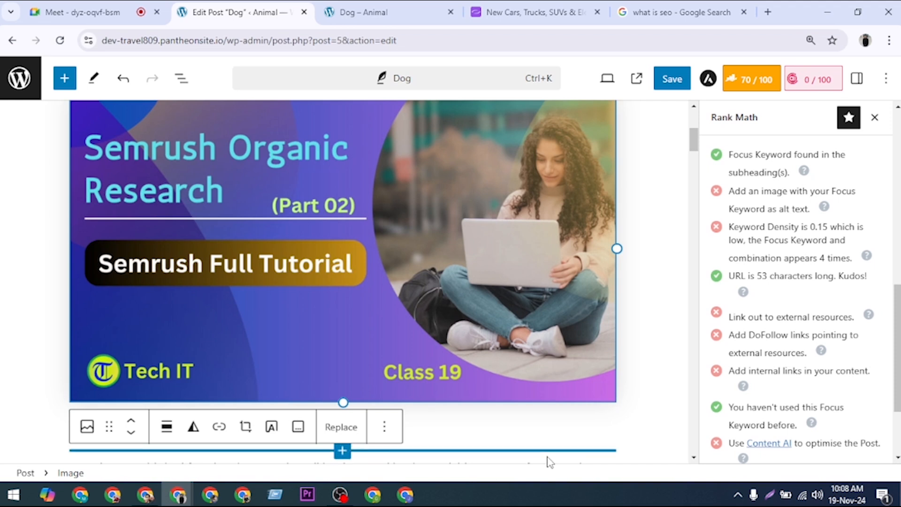
click(385, 427)
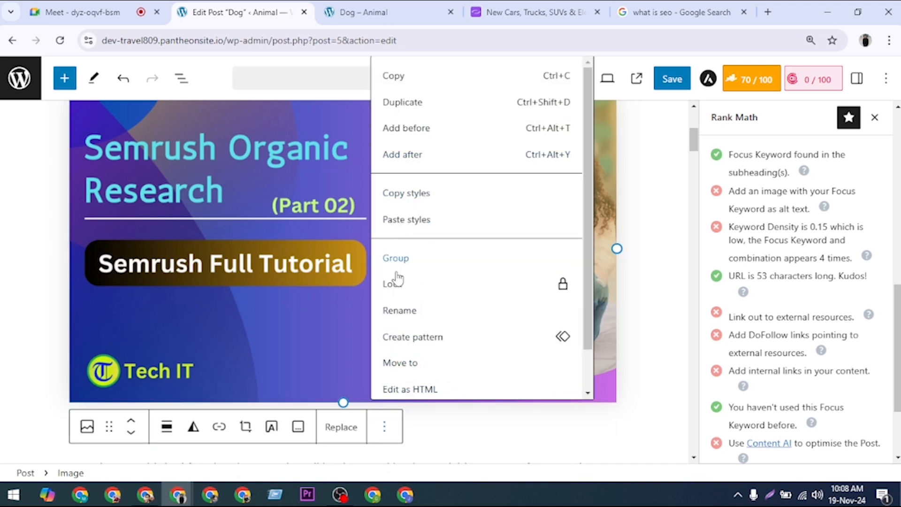
scroll(441, 169, down, 1)
scroll(443, 174, down, 2)
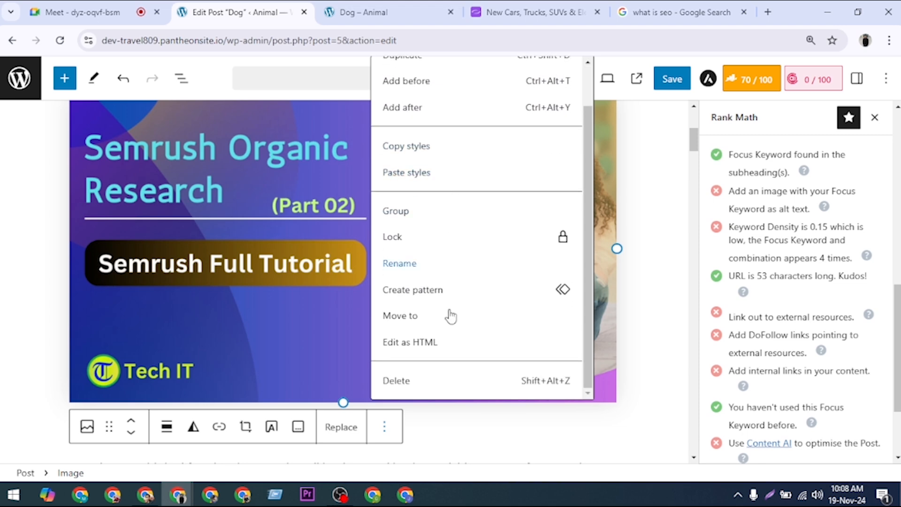
click(419, 384)
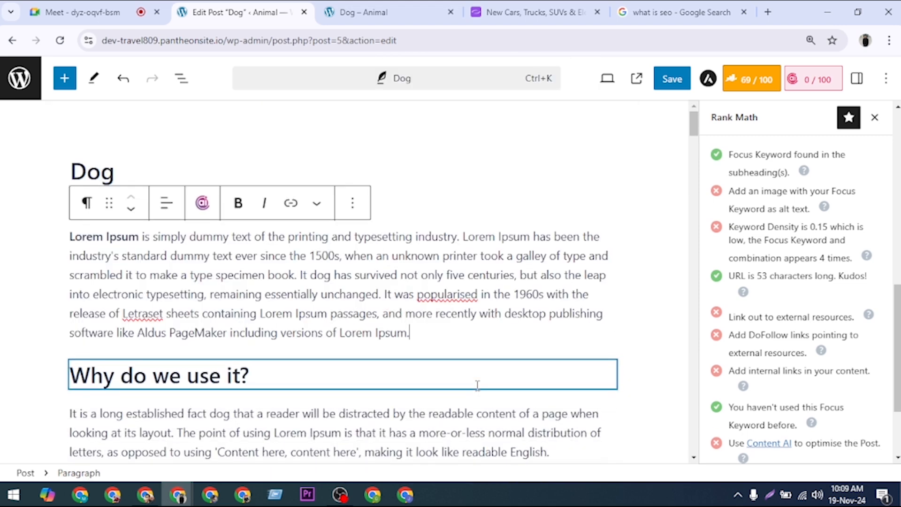
- Insert an image block after the first paragraph and upload "Semrush Organic Research (2).jpg" from Downloads into it
click(406, 334)
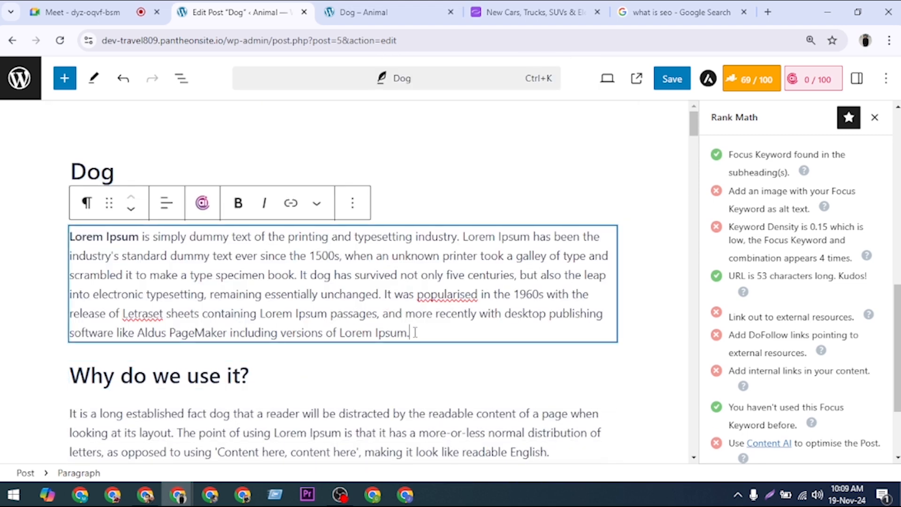
key(Return)
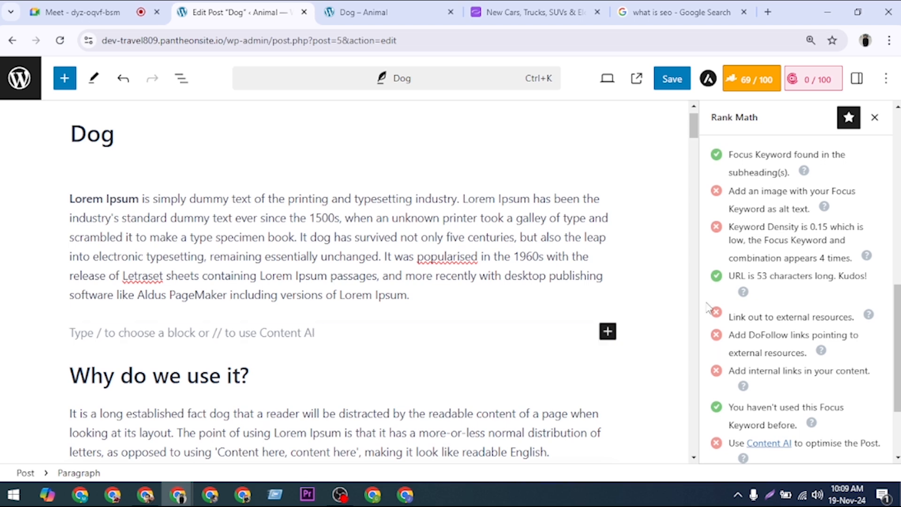
click(608, 331)
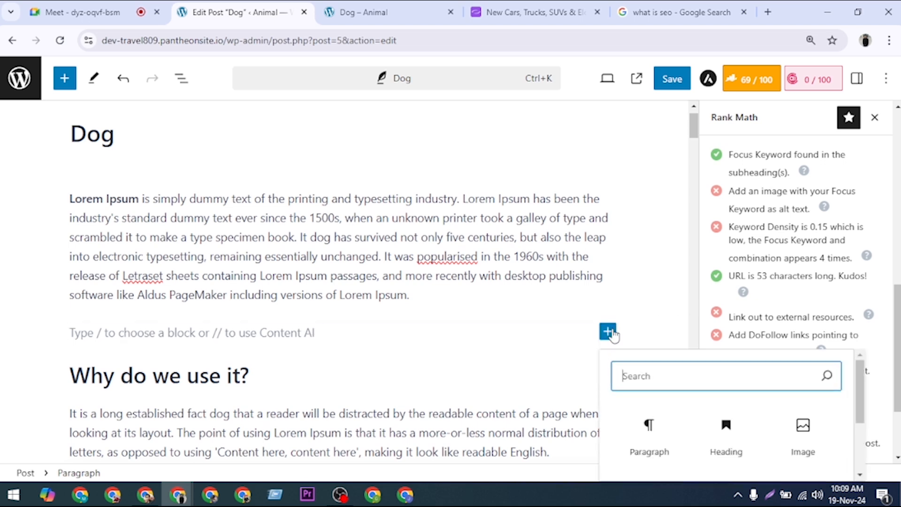
click(803, 447)
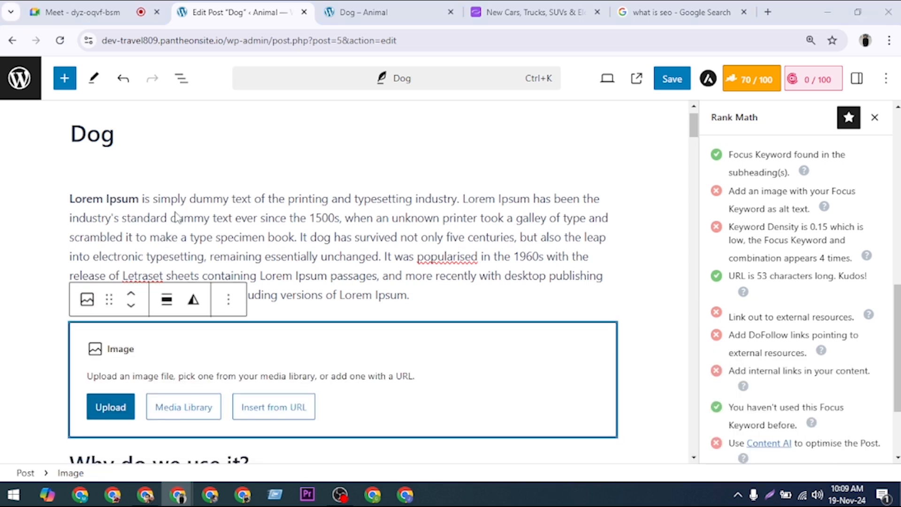
click(181, 100)
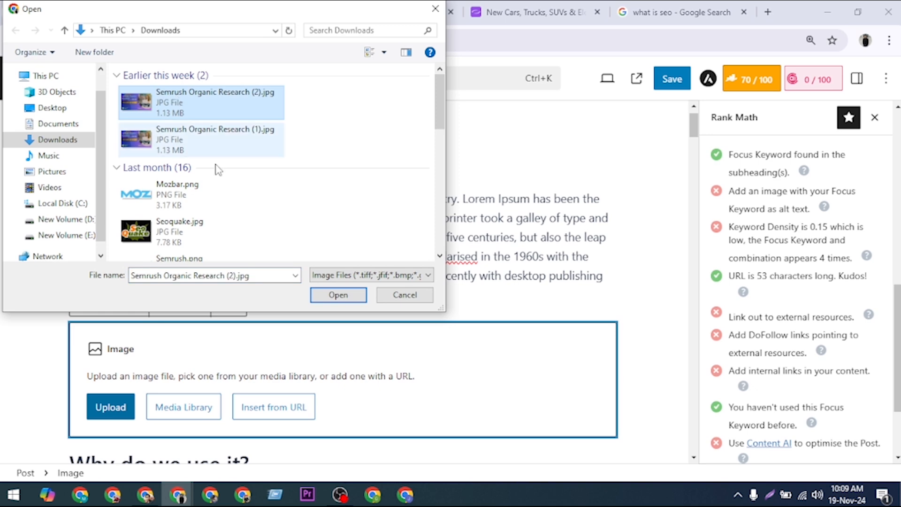
click(337, 295)
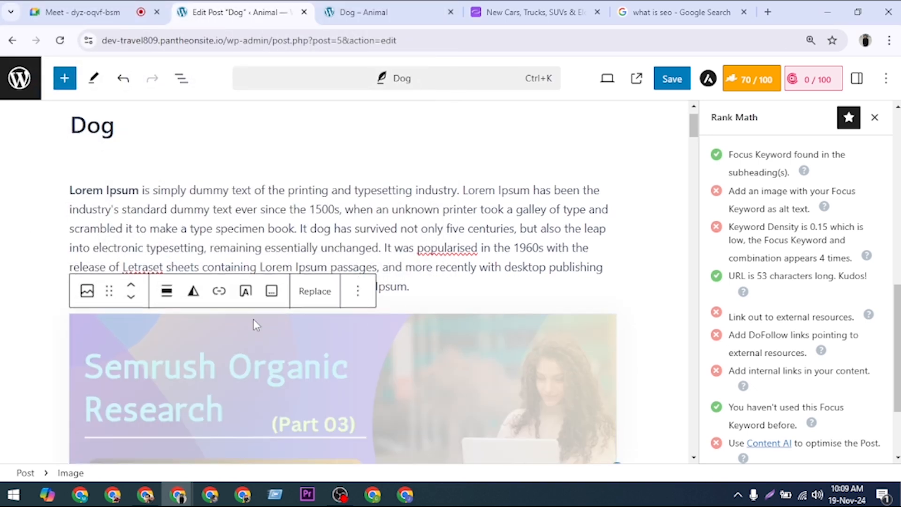
- Replace the Semrush image below the first paragraph by uploading "Semrush Organic Research (2).jpg" again from Downloads
scroll(254, 319, down, 3)
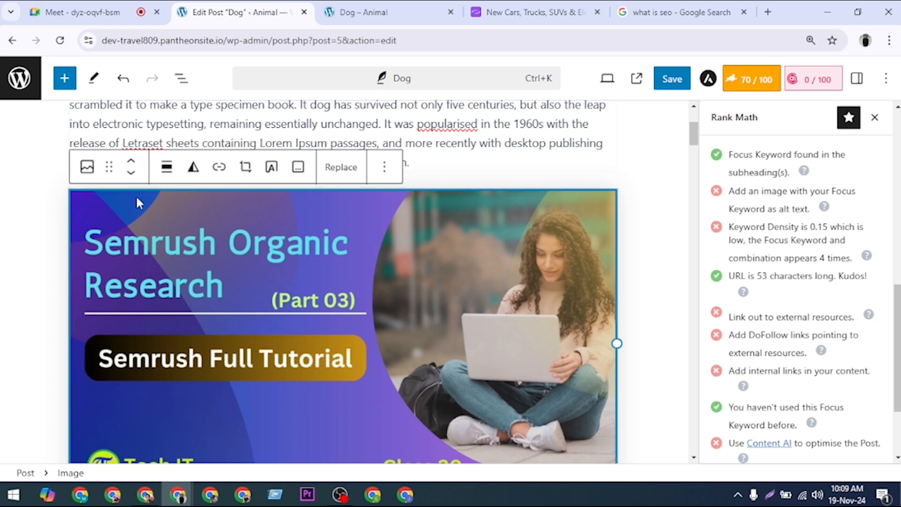
scroll(241, 314, down, 4)
scroll(242, 313, up, 3)
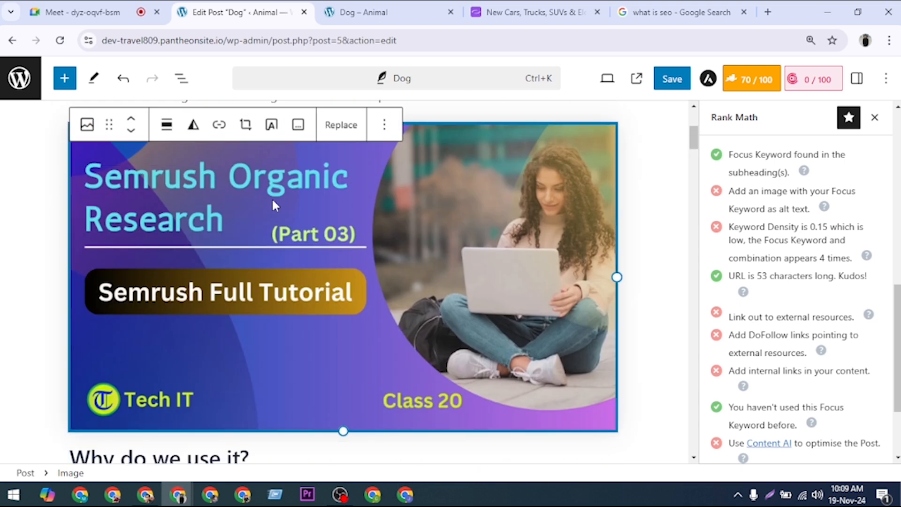
click(384, 124)
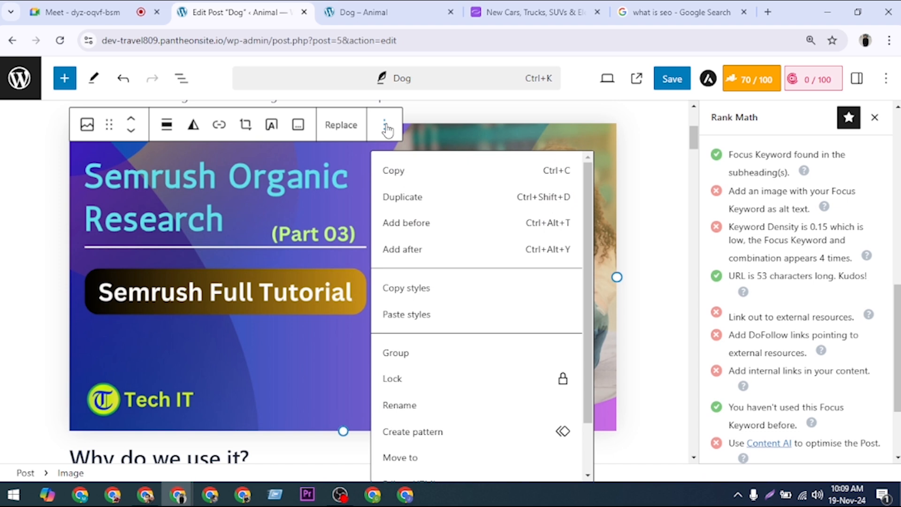
click(386, 126)
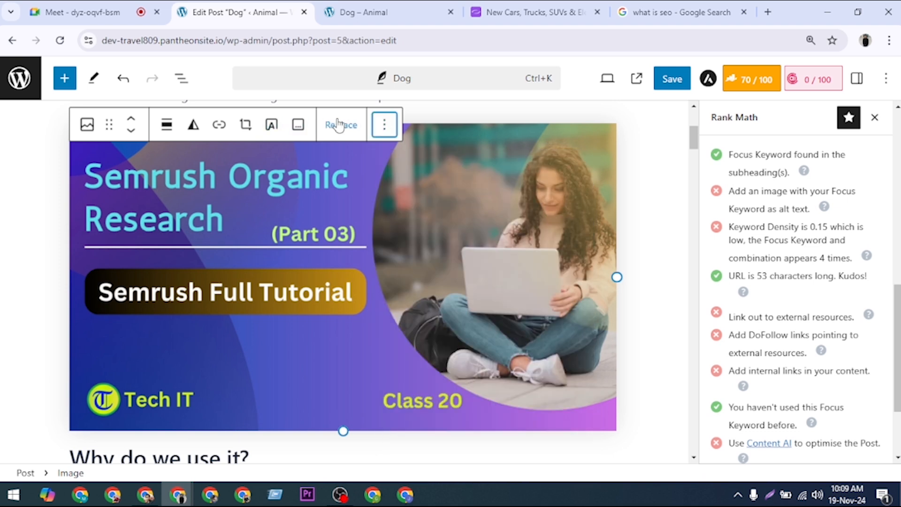
click(339, 124)
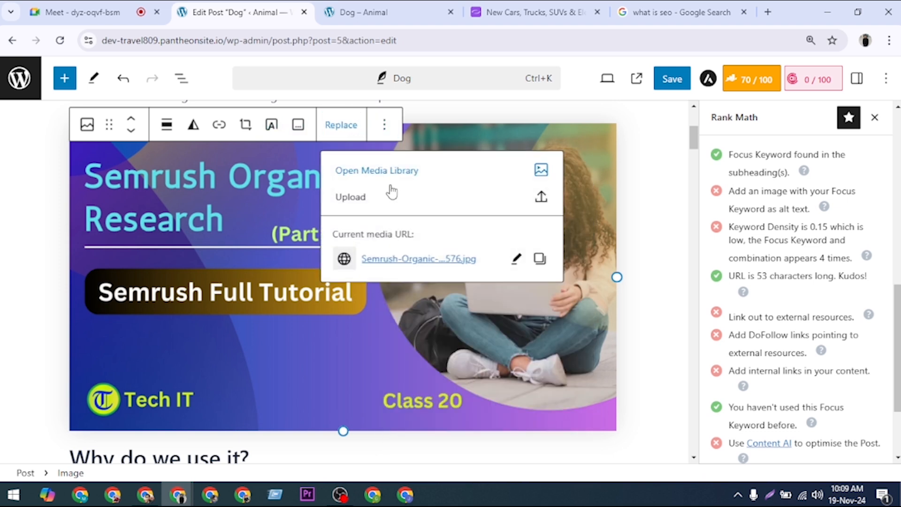
click(367, 201)
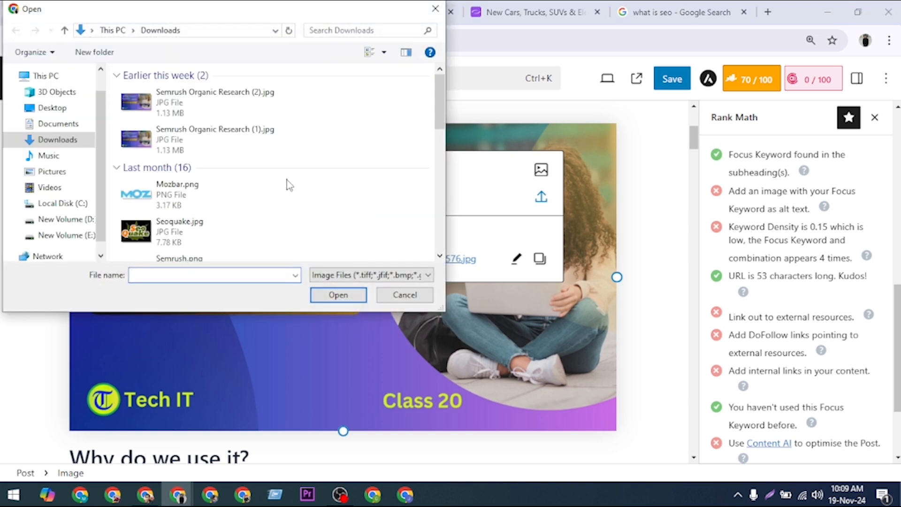
click(211, 101)
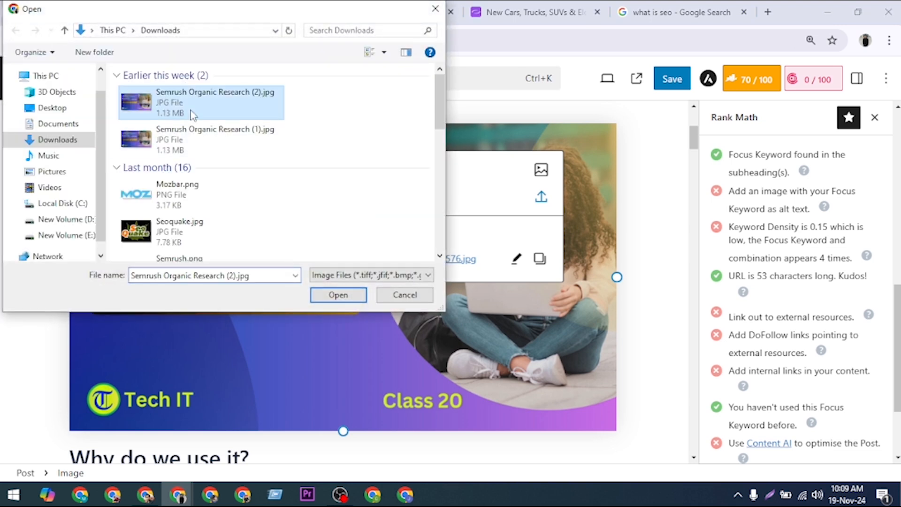
click(342, 295)
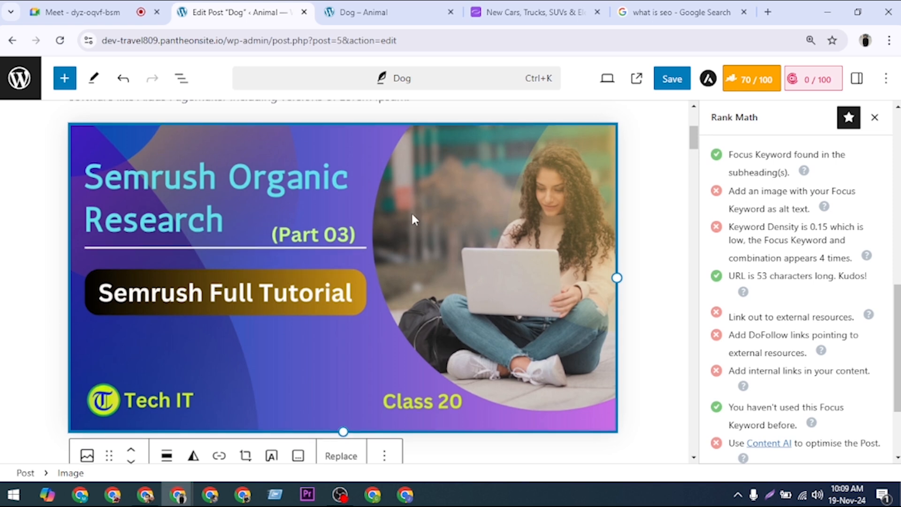
scroll(412, 212, up, 3)
scroll(185, 249, down, 1)
scroll(185, 249, down, 3)
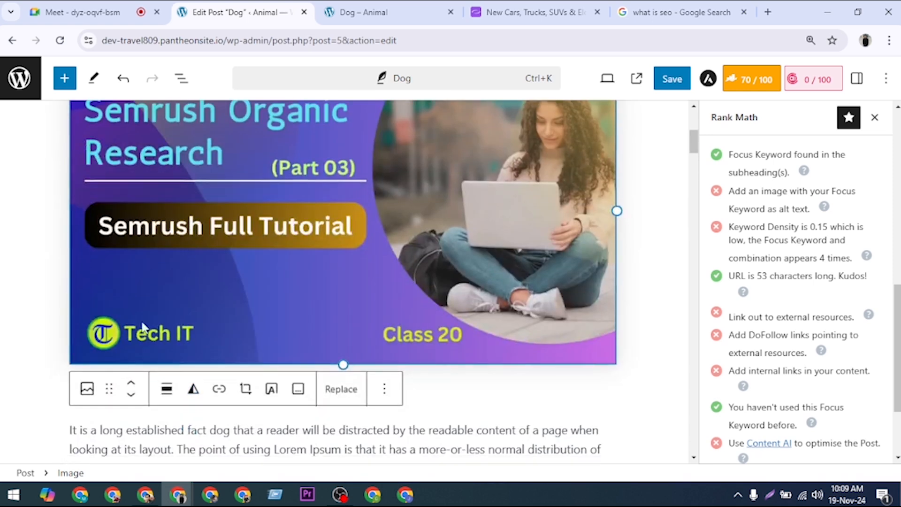
scroll(225, 216, up, 2)
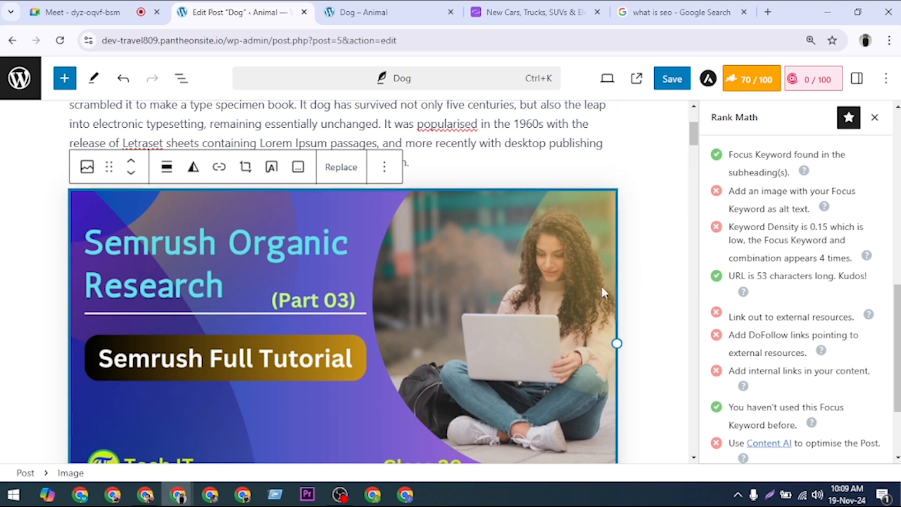
scroll(548, 293, up, 3)
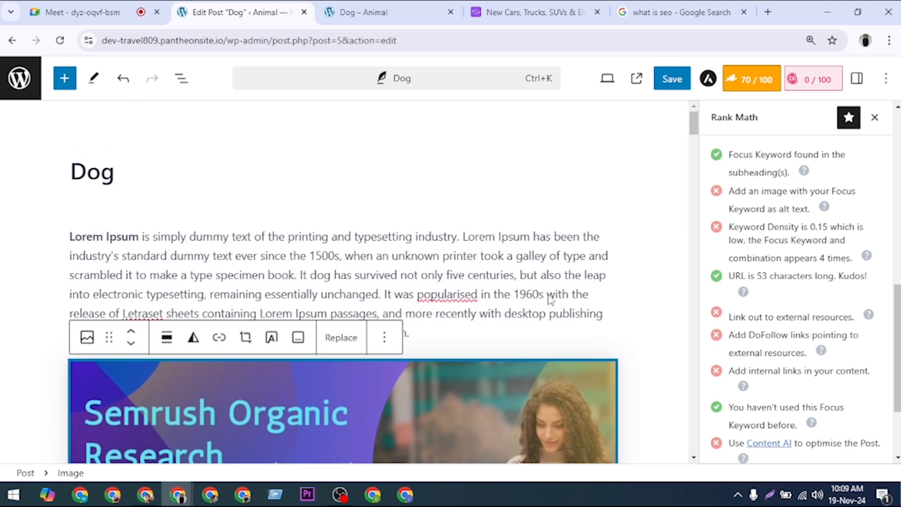
scroll(555, 280, down, 5)
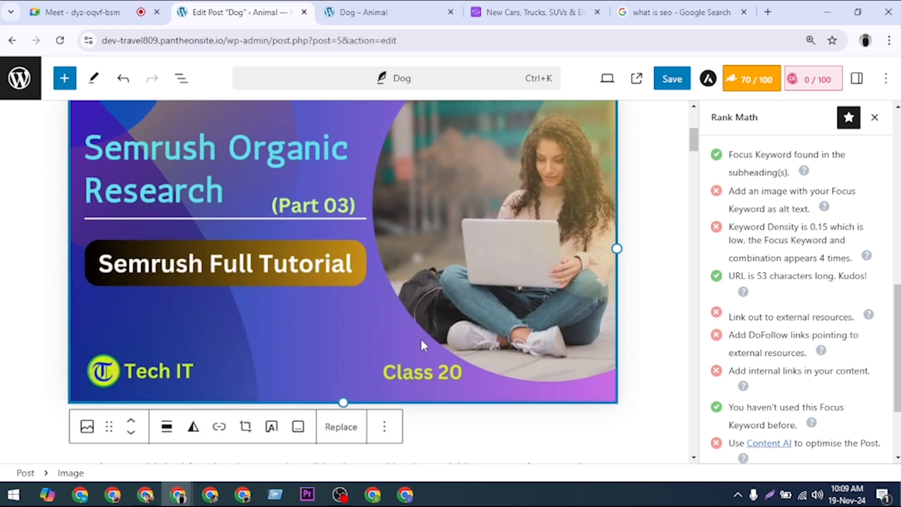
scroll(608, 241, up, 4)
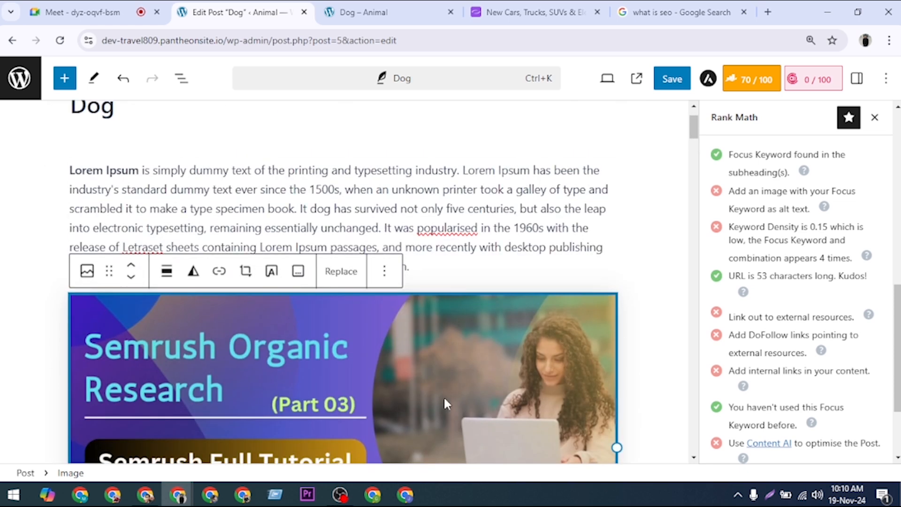
- Delete the Semrush images and the luxury hotel voucher image from the post and save the update
scroll(444, 402, up, 1)
click(490, 362)
scroll(490, 362, down, 9)
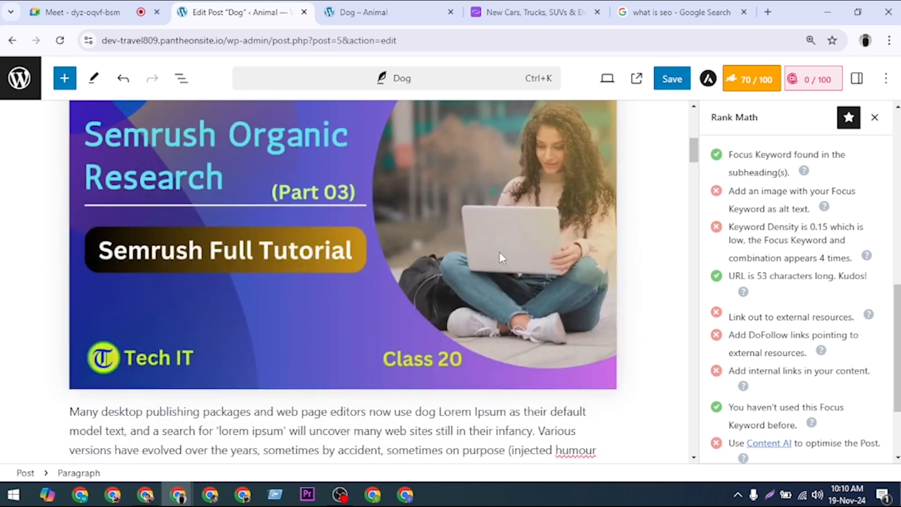
click(497, 252)
key(Delete)
scroll(488, 275, down, 6)
click(449, 366)
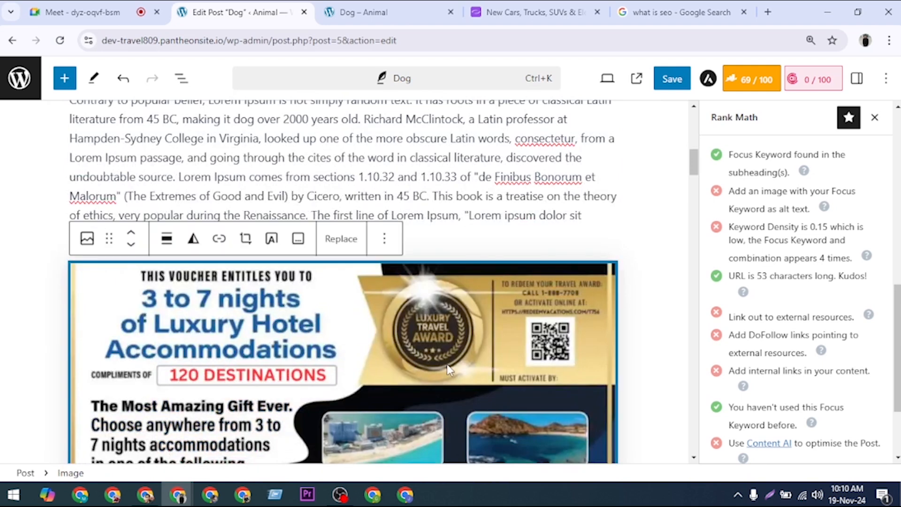
key(Delete)
click(672, 79)
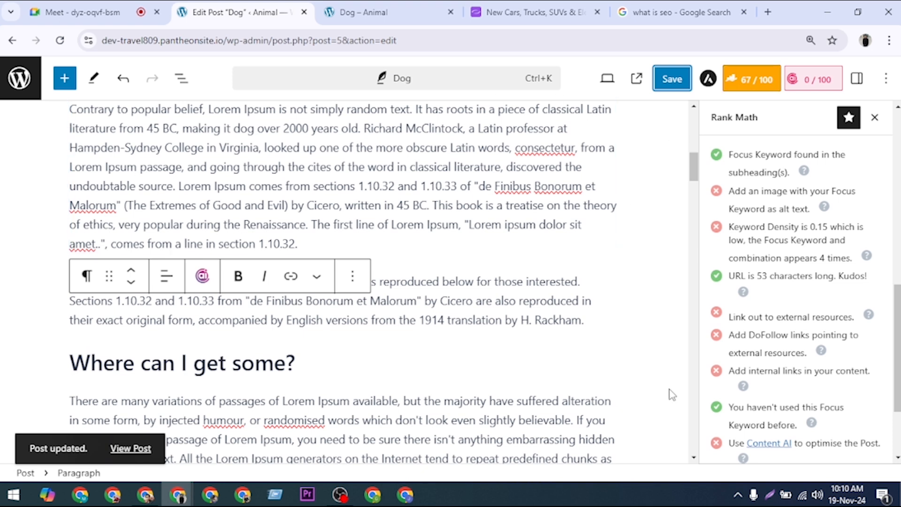
- Insert an image block after the "Contrary to popular belief" paragraph and choose Semrush-Organic-Research-2-2.jpg from the existing media
click(317, 244)
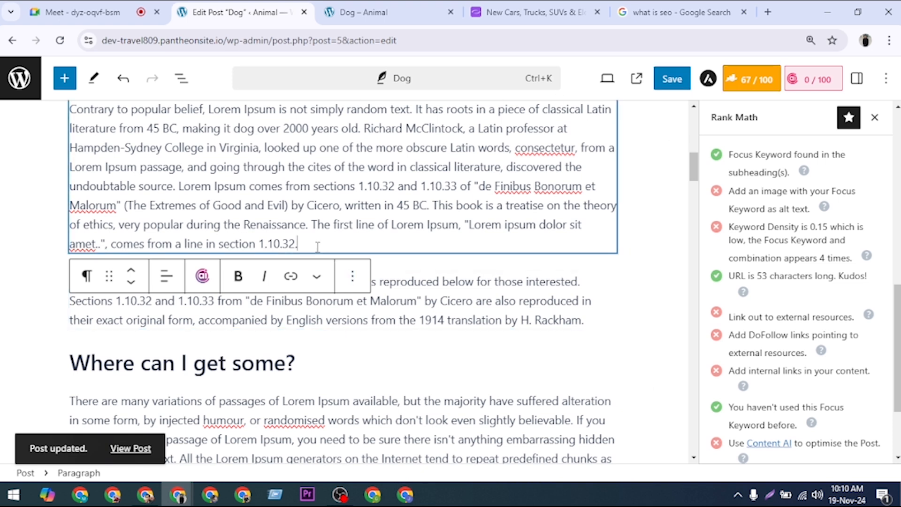
key(Return)
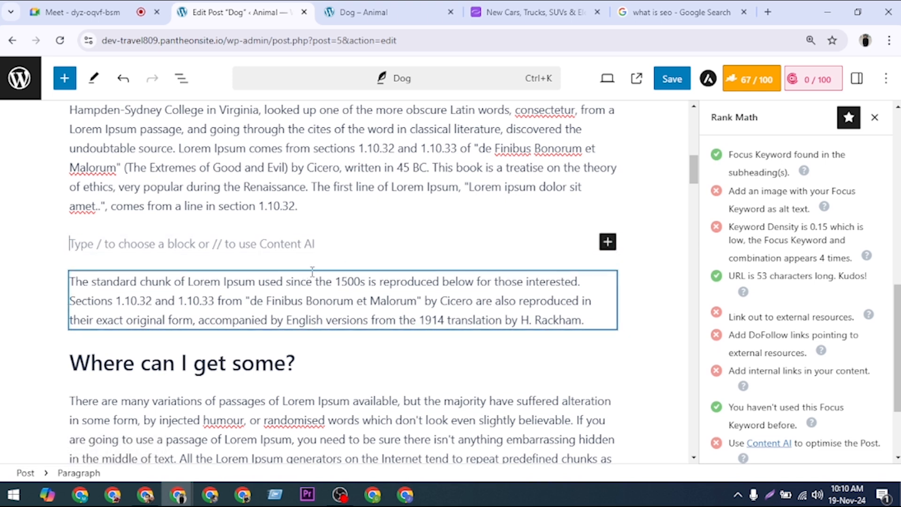
click(341, 264)
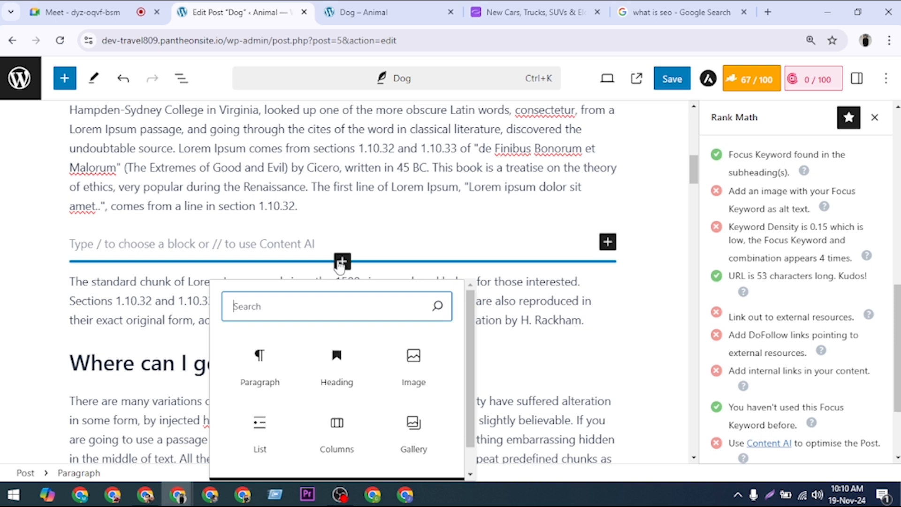
click(412, 378)
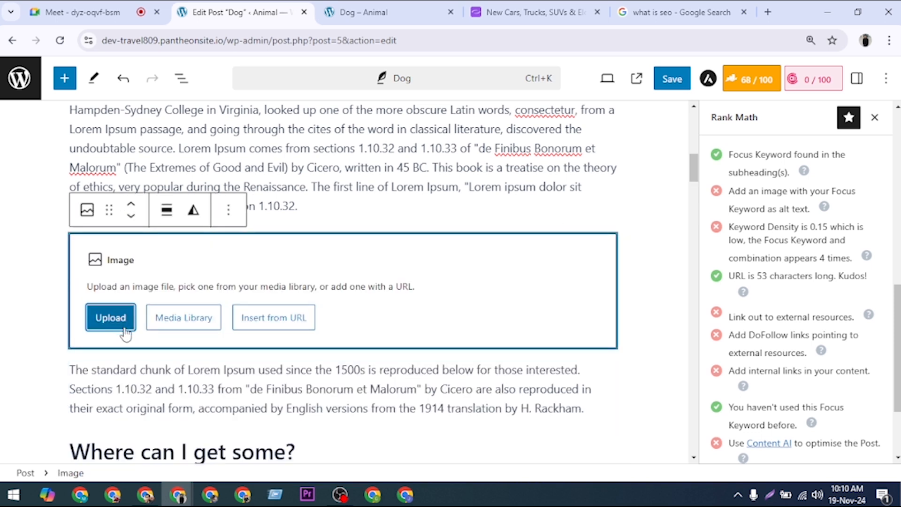
click(175, 321)
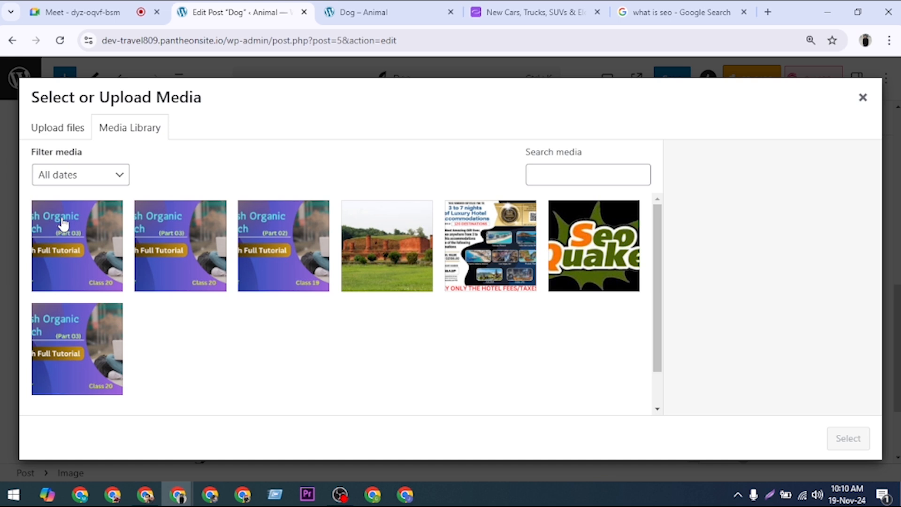
click(68, 227)
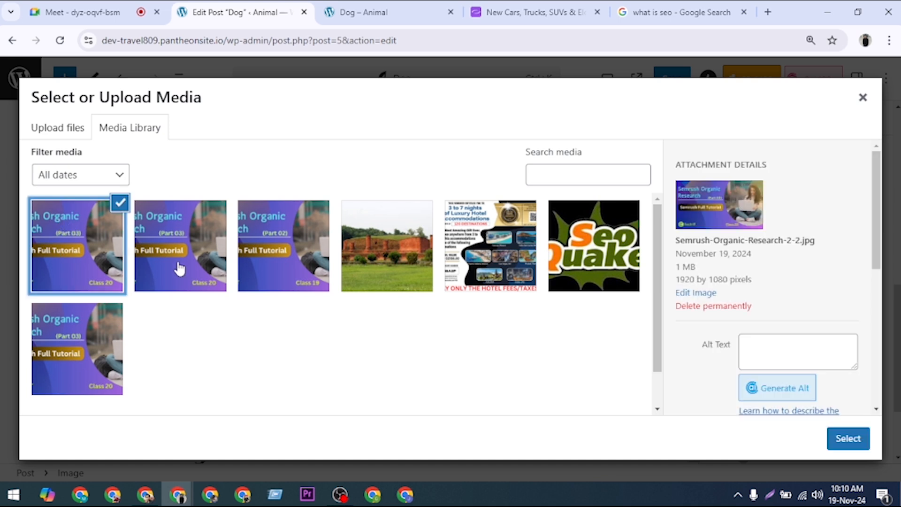
- Set both the alt text and the title of Semrush-Organic-Research-2-2.jpg to "dog"
click(778, 354)
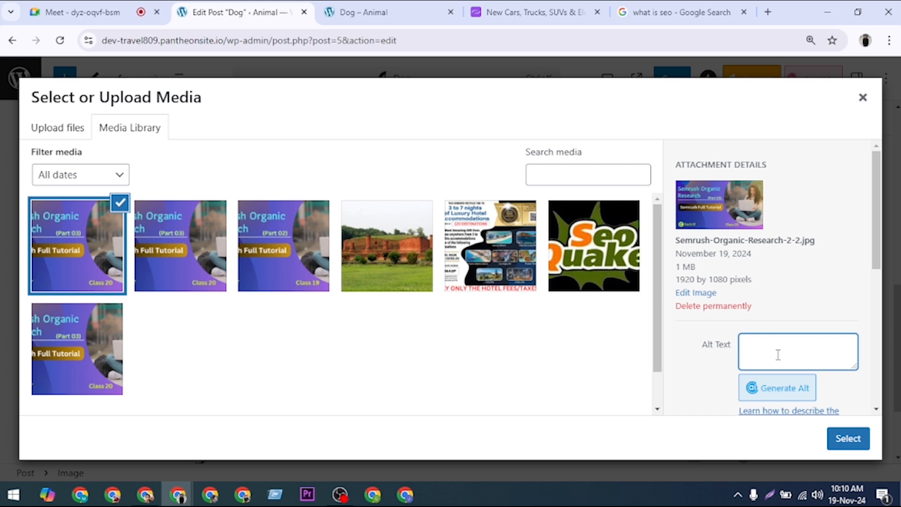
text(dog)
scroll(796, 331, down, 3)
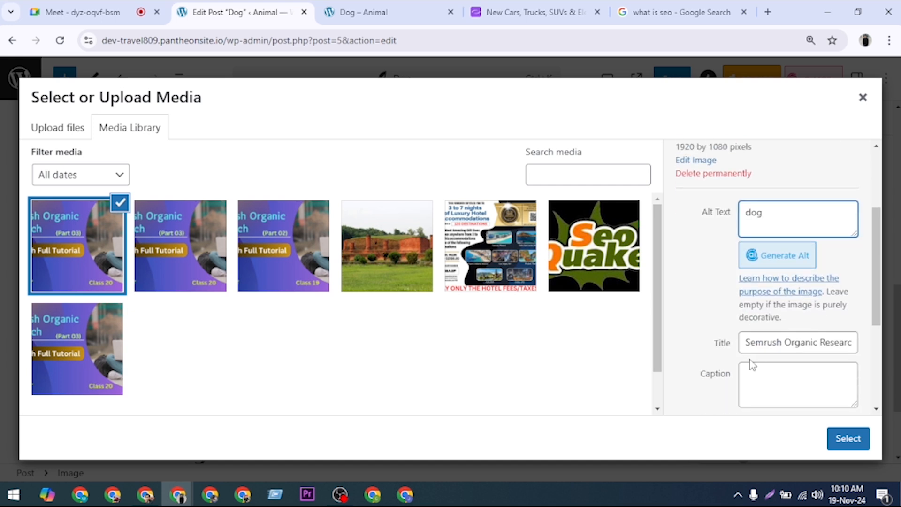
click(778, 342)
triple_click(778, 342)
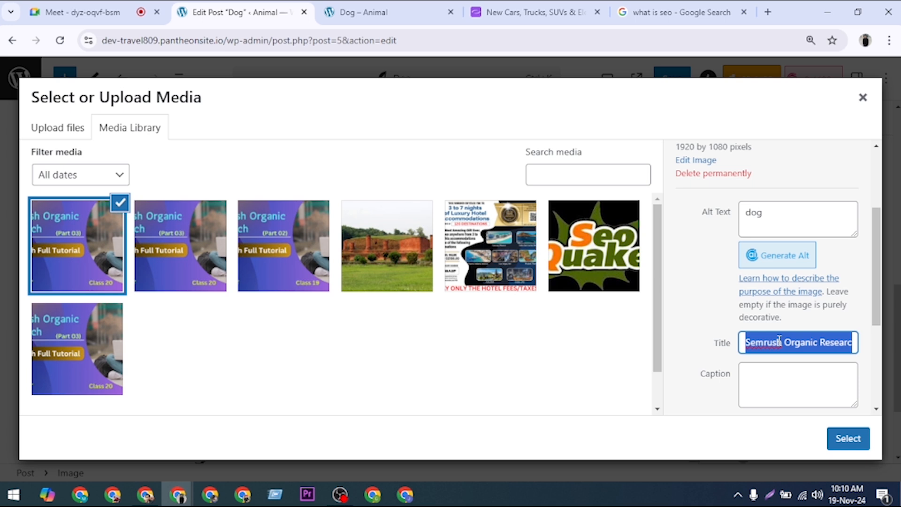
text(dog)
- Set the attachment's caption and description to "dog" and place the image in the post
click(781, 378)
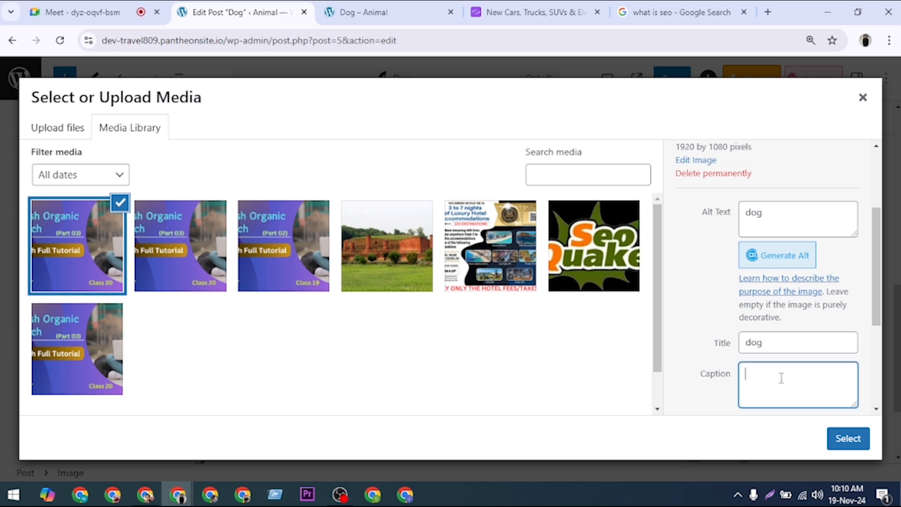
text(dog)
scroll(781, 378, down, 4)
click(779, 270)
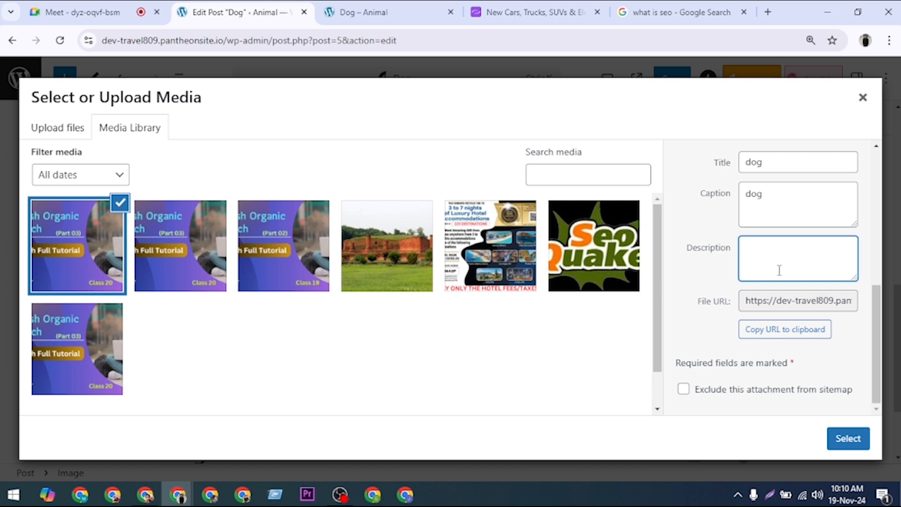
text(dog)
click(693, 266)
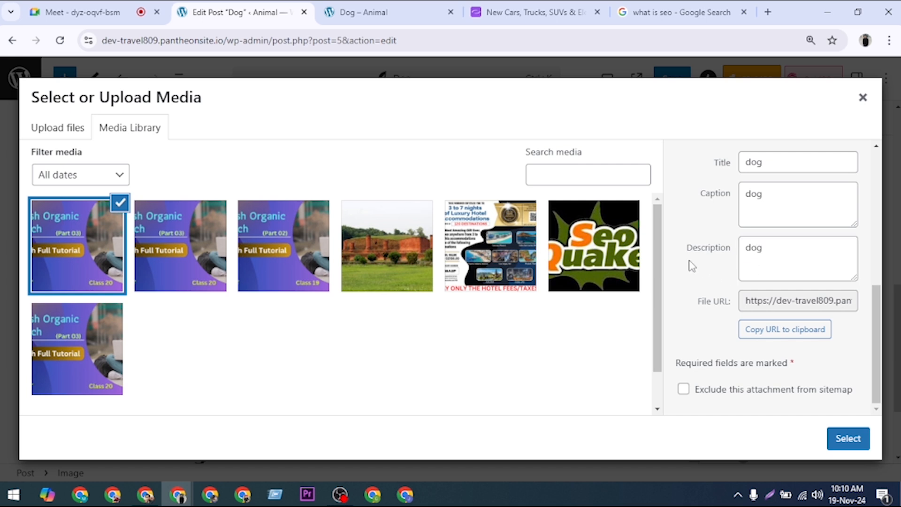
scroll(724, 287, up, 8)
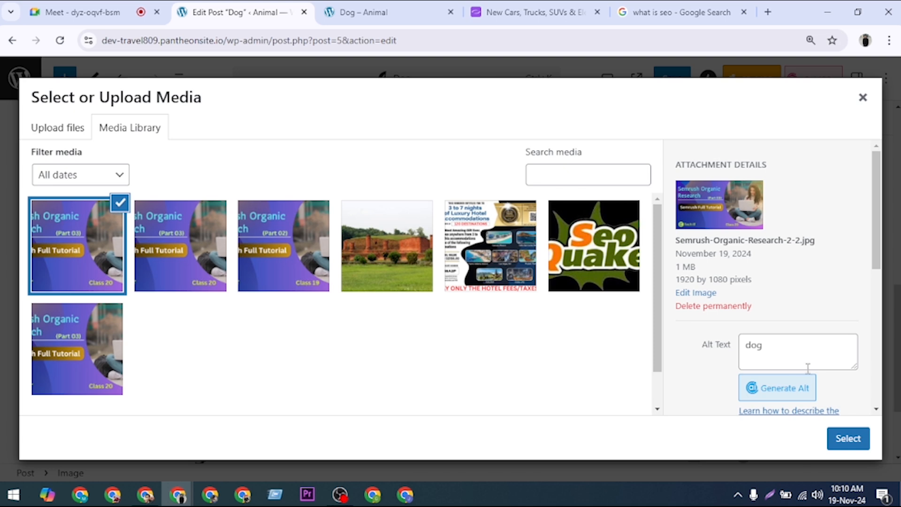
click(848, 439)
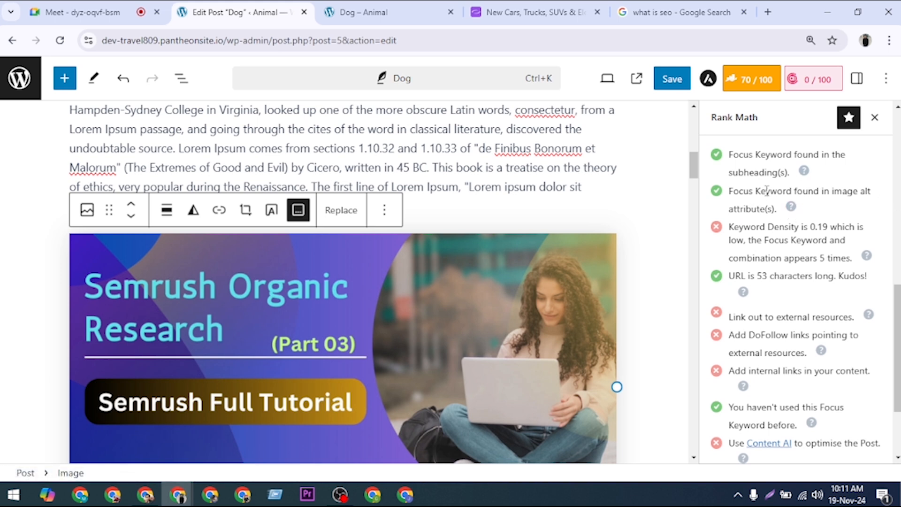
drag(767, 191, 873, 191)
drag(746, 209, 764, 214)
- Insert an empty image block between two "There are many variations of passages" paragraphs further down the post
scroll(285, 390, down, 12)
click(286, 390)
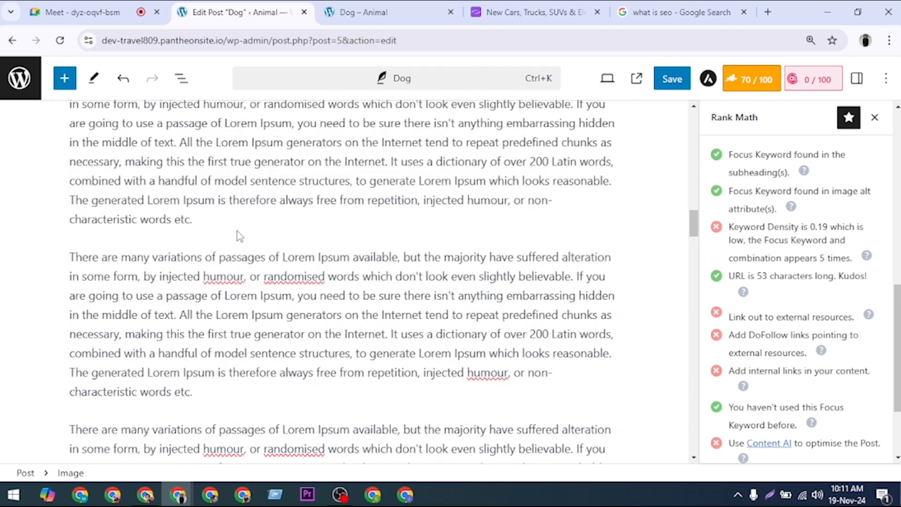
click(424, 216)
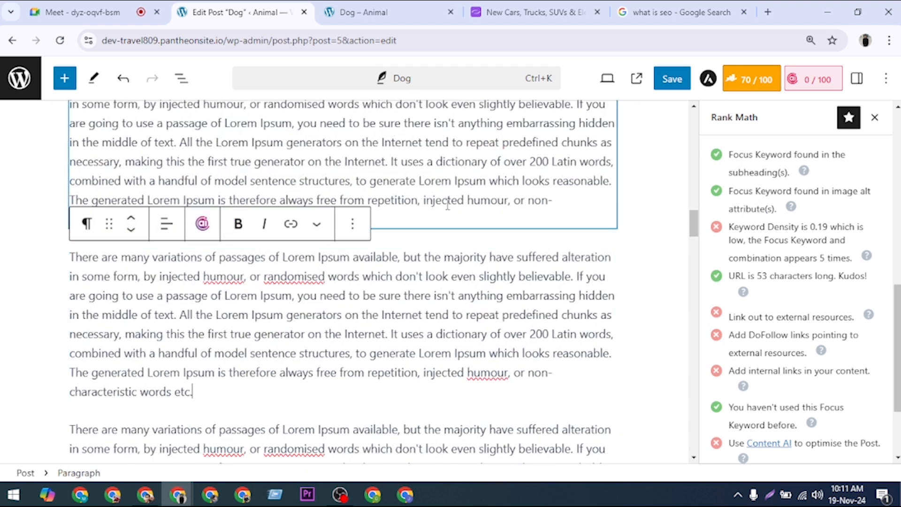
key(Return)
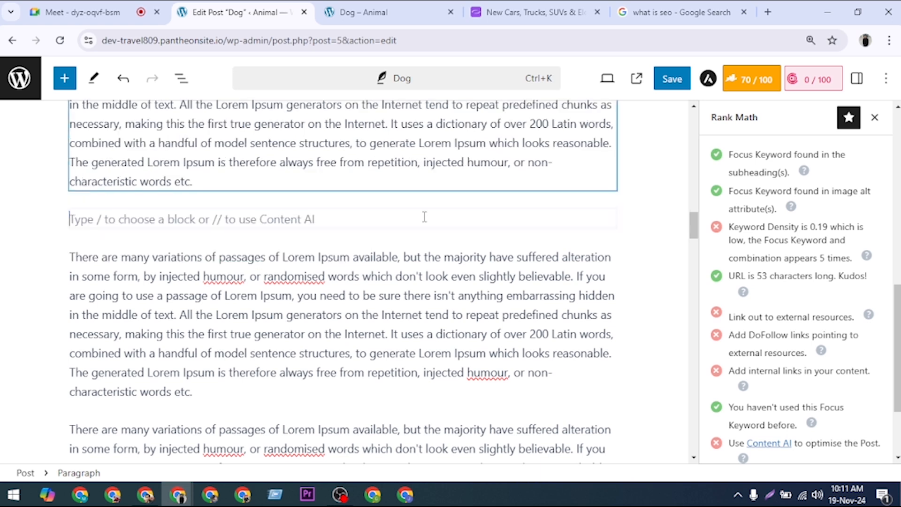
click(608, 217)
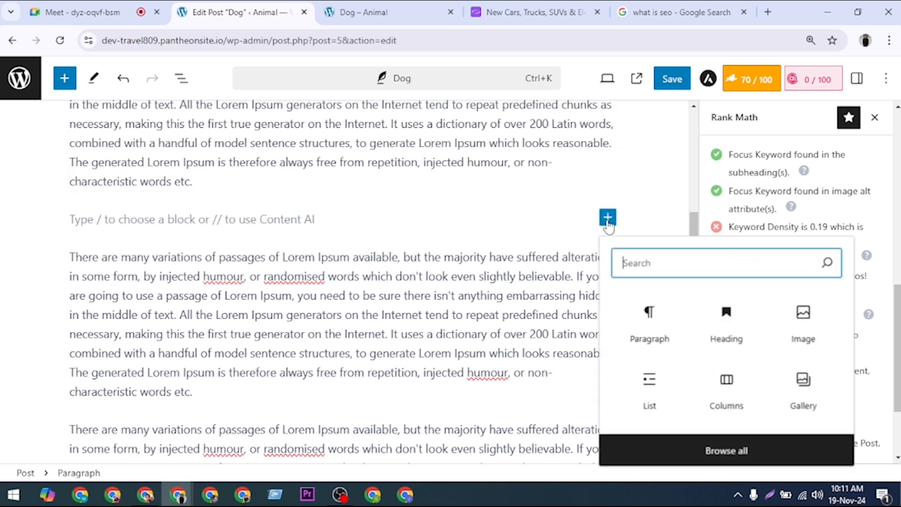
click(804, 329)
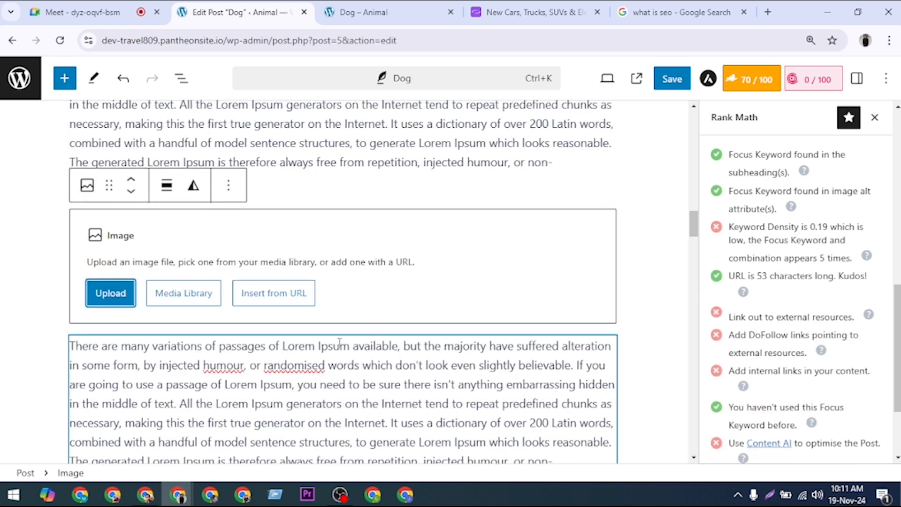
- Choose Untitled-design.png from the existing media, set its alt text to "dog" and place it in the post
click(200, 296)
click(417, 265)
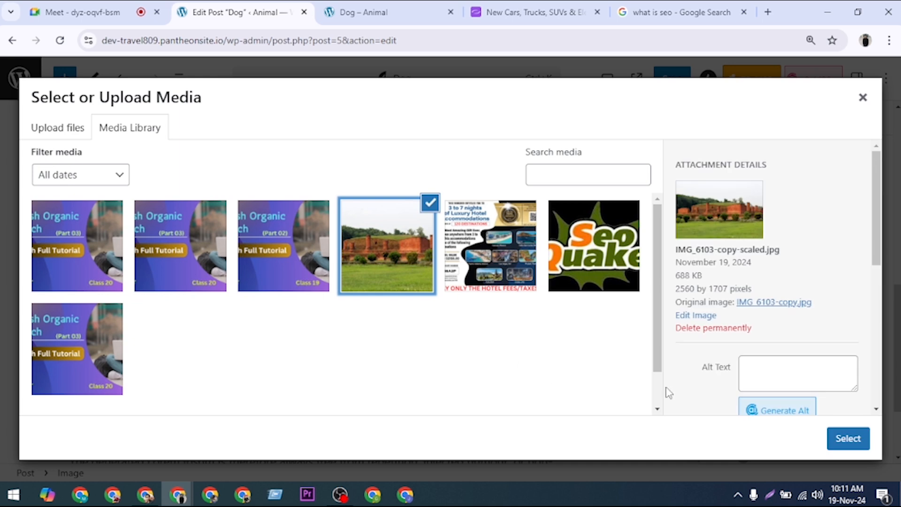
click(529, 277)
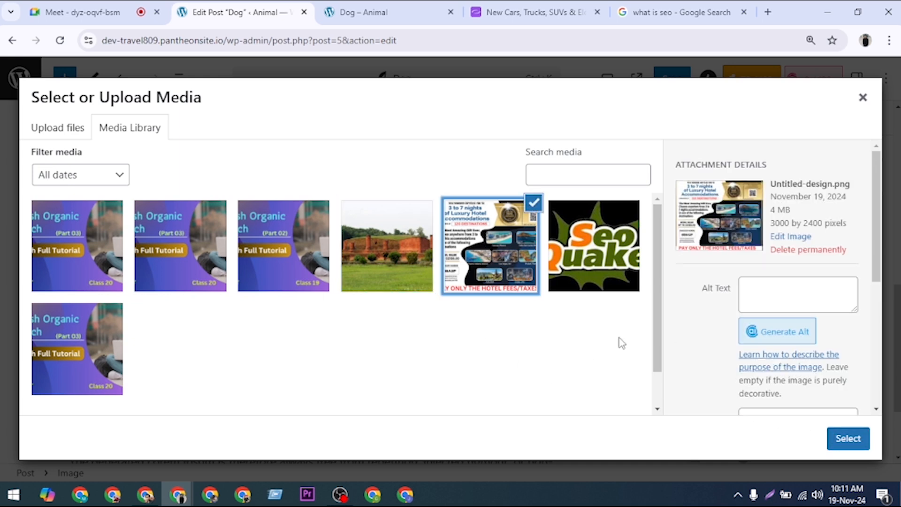
click(786, 303)
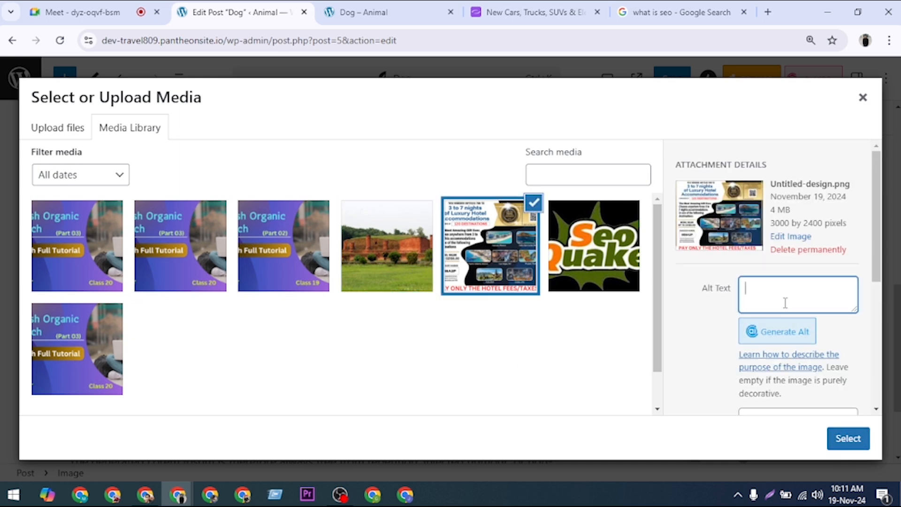
text(dog)
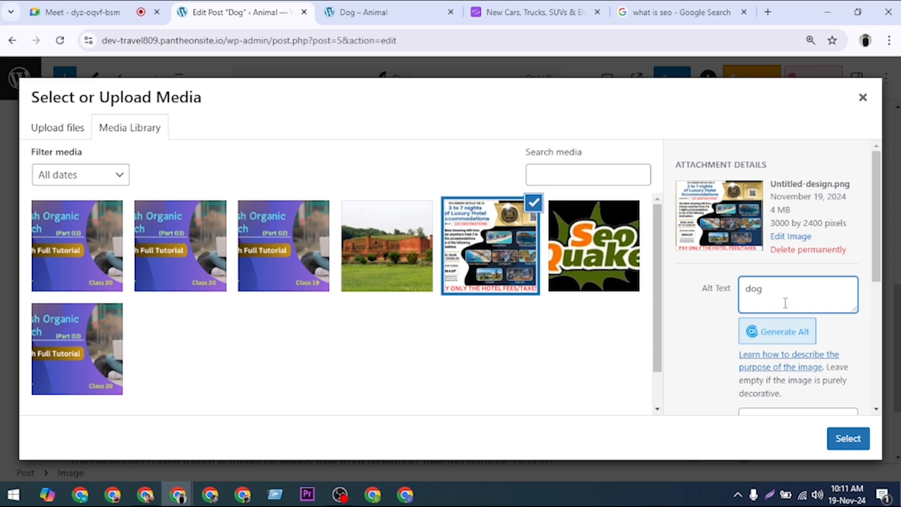
click(847, 437)
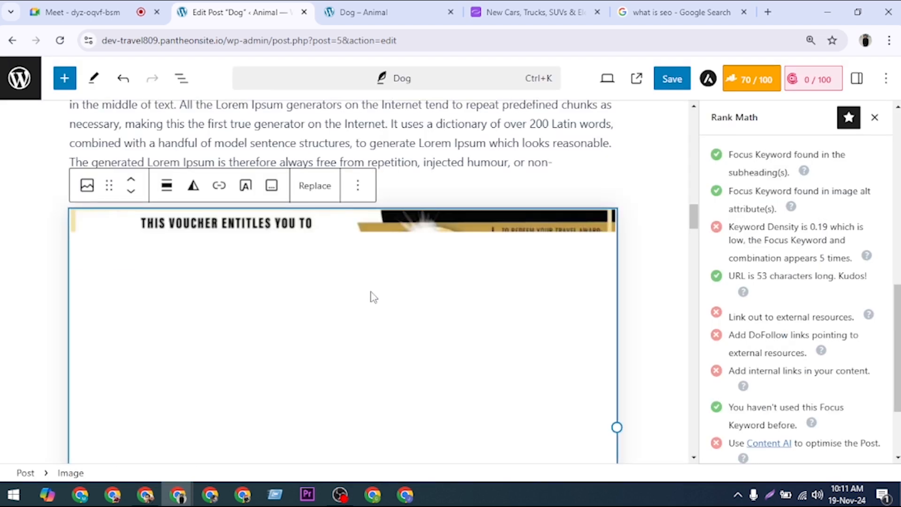
- Insert another empty image block after the paragraph that follows the voucher image
scroll(373, 296, down, 7)
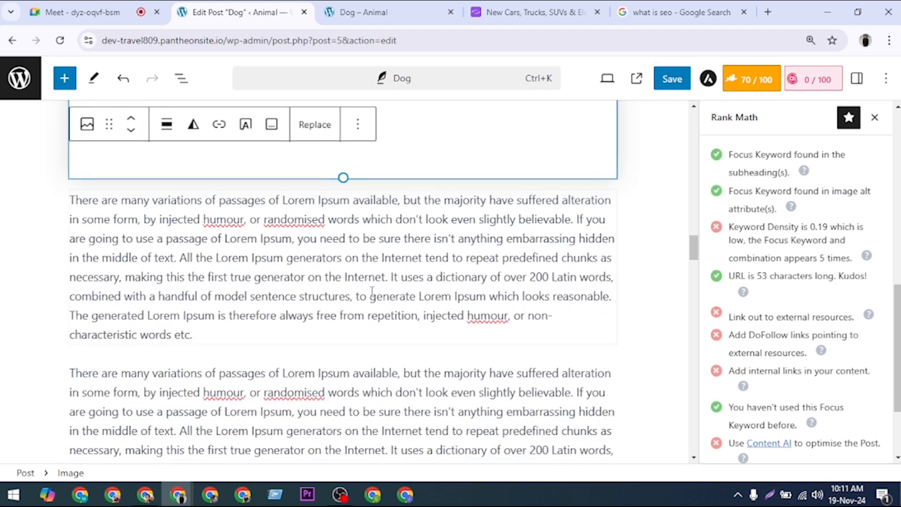
click(218, 251)
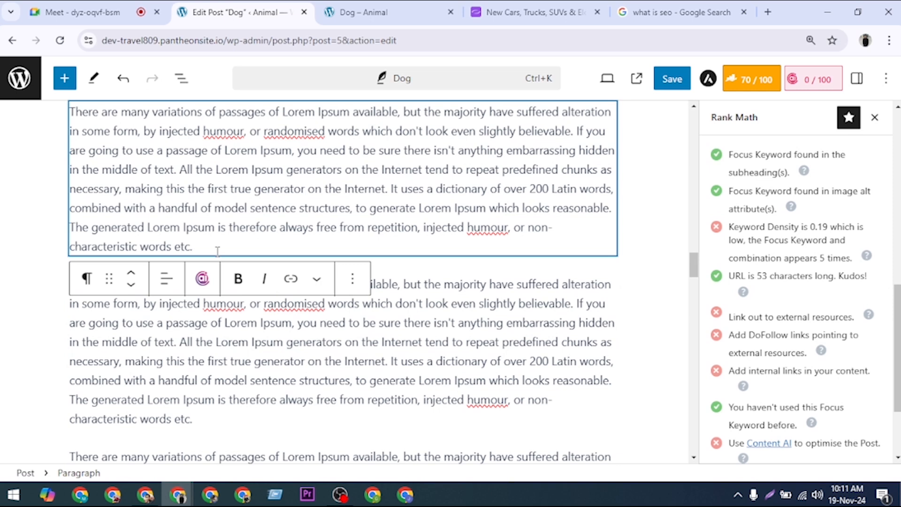
key(Return)
click(607, 244)
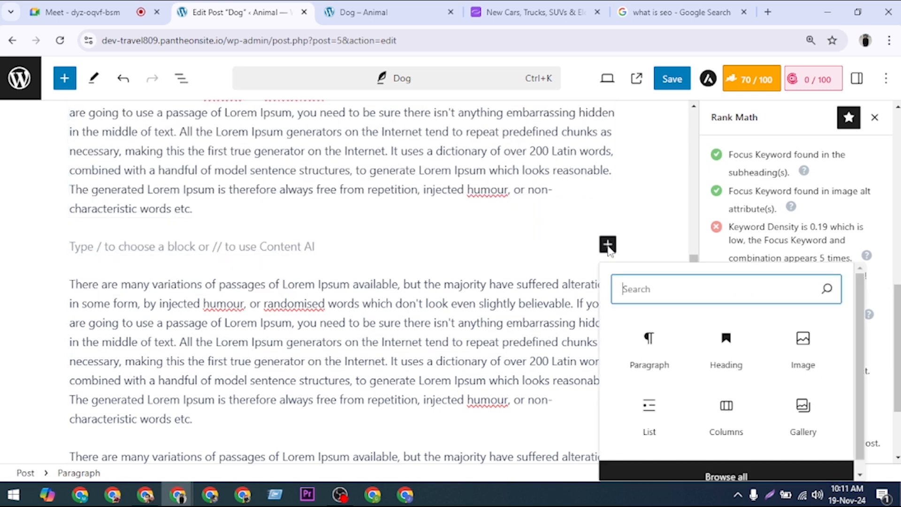
click(817, 352)
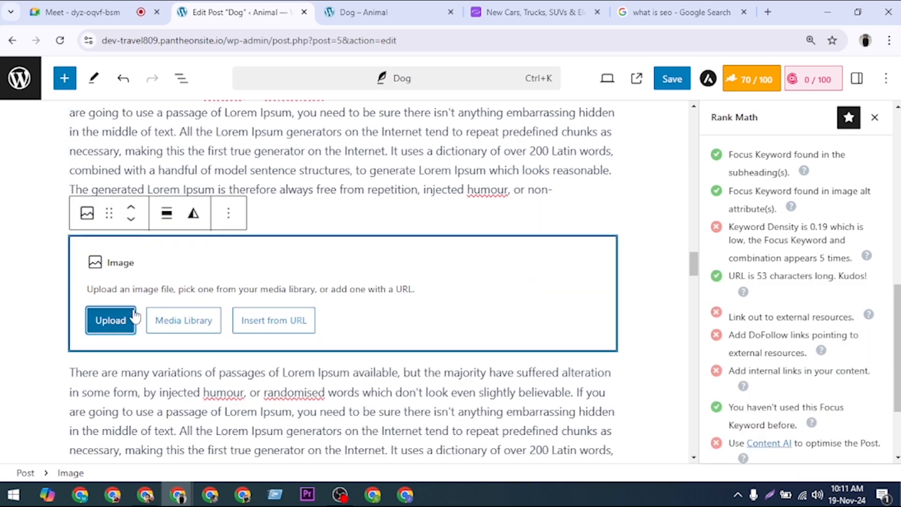
- Fill the new image block with Semrush-Organic-Research-2-2.jpg, the image captioned "dog", from the existing media
click(197, 321)
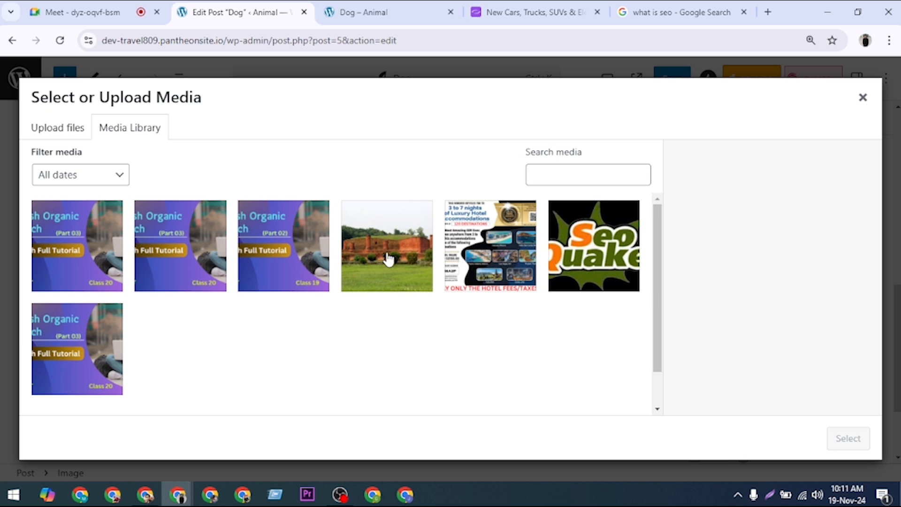
click(296, 247)
click(143, 230)
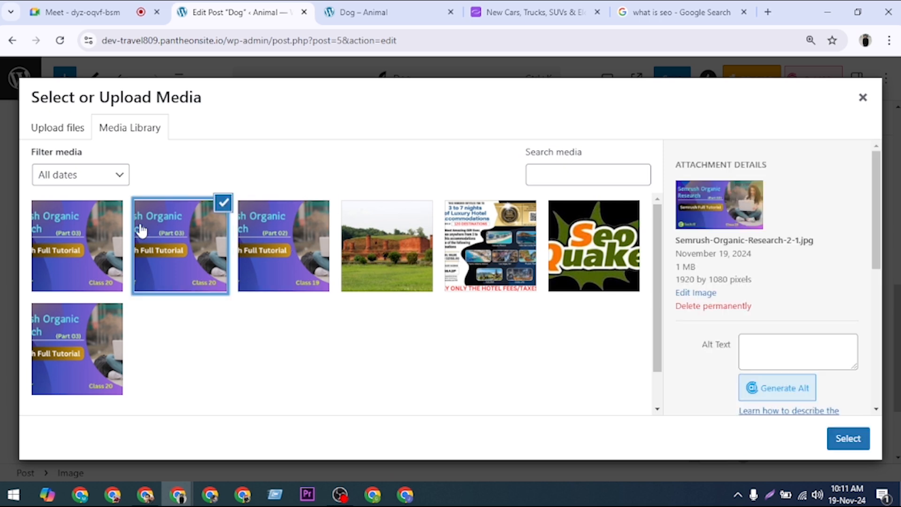
click(113, 232)
click(847, 437)
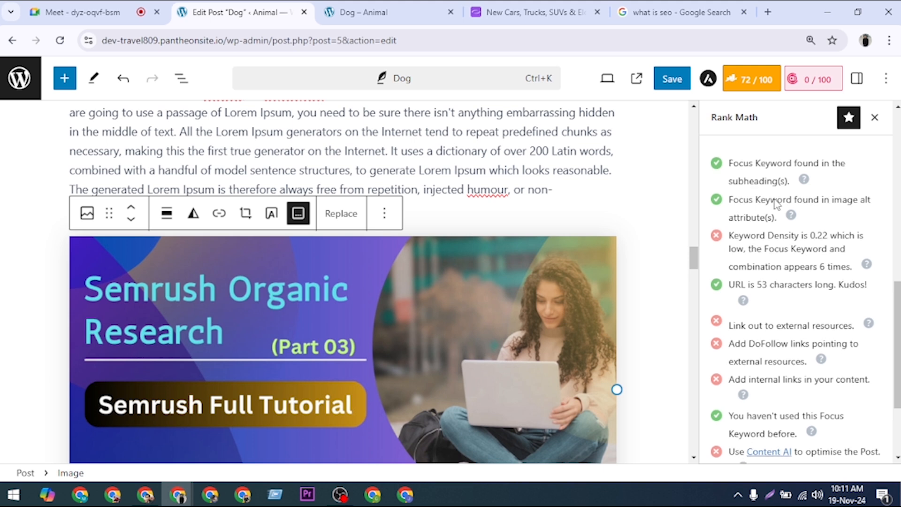
- Review the Additional checks in Rank Math, focusing on the focus keyword's density
scroll(775, 203, up, 5)
scroll(772, 244, down, 1)
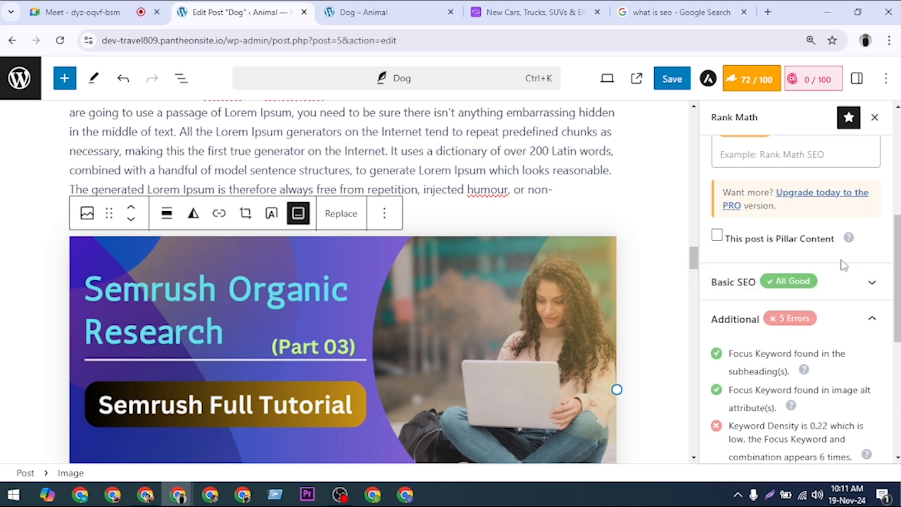
scroll(843, 265, down, 3)
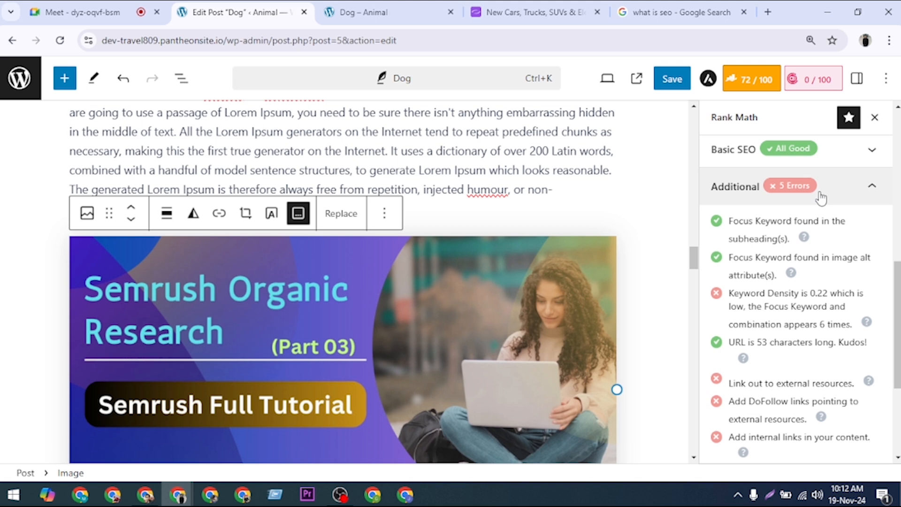
scroll(821, 198, down, 2)
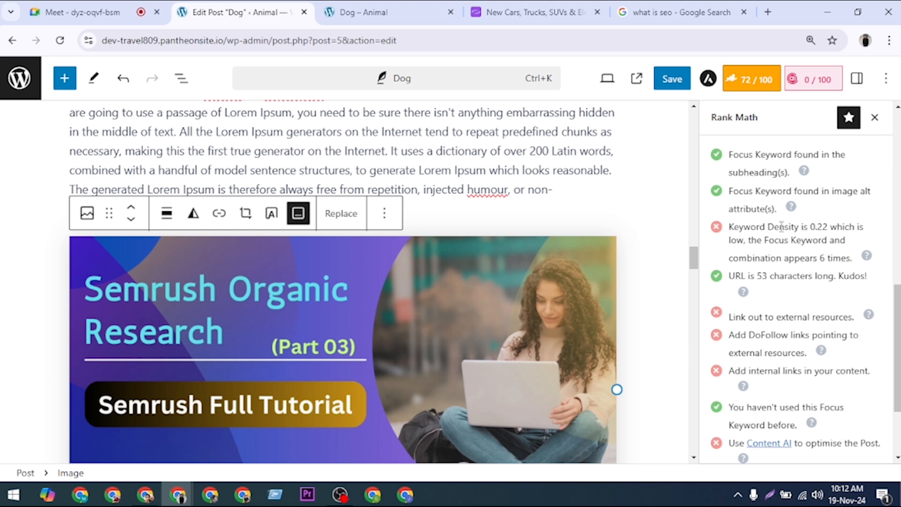
drag(817, 228, 833, 229)
click(828, 227)
- Add "dog" before "the Internet" in the paragraph above the Semrush image and after "going to" in the paragraph below it
click(324, 149)
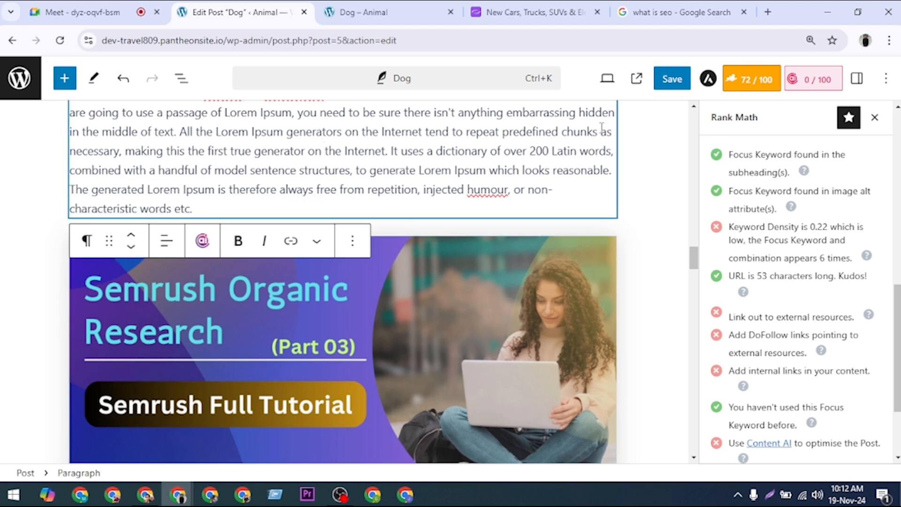
text(dog)
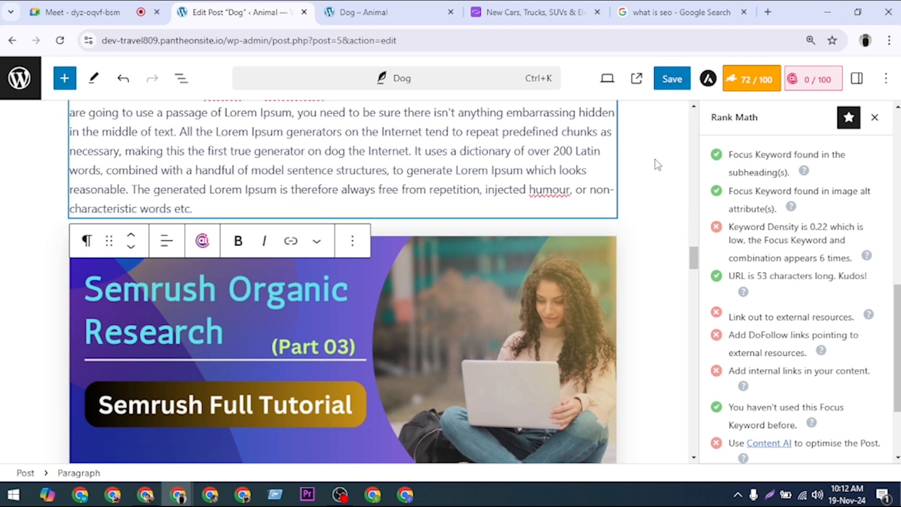
scroll(655, 159, down, 5)
click(164, 332)
click(136, 359)
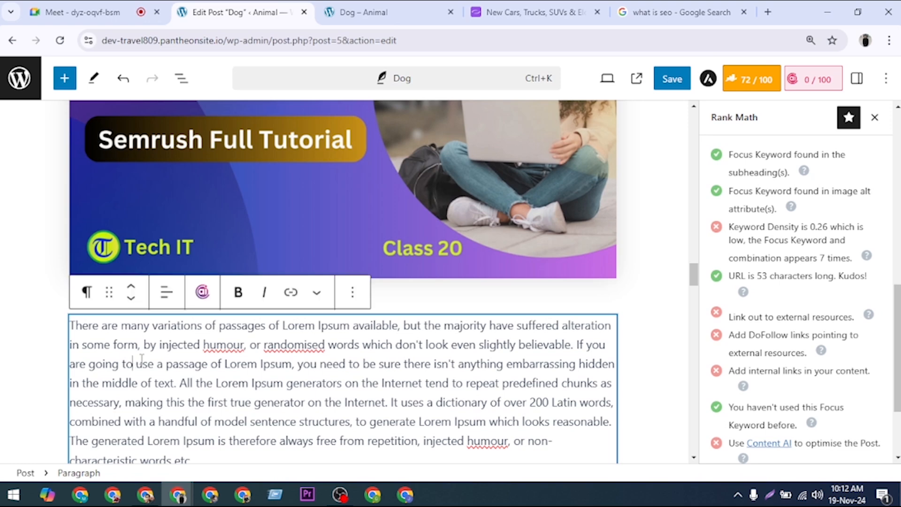
text(dog)
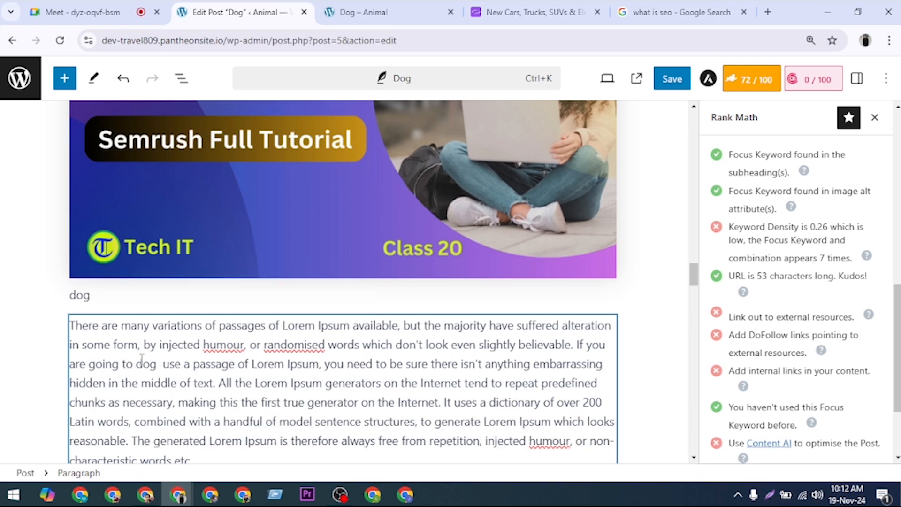
key(BackSpace)
- Add "dog" before "making this the first" in a paragraph further down and after "combined with a" in the paragraph following it
scroll(175, 369, down, 7)
click(162, 301)
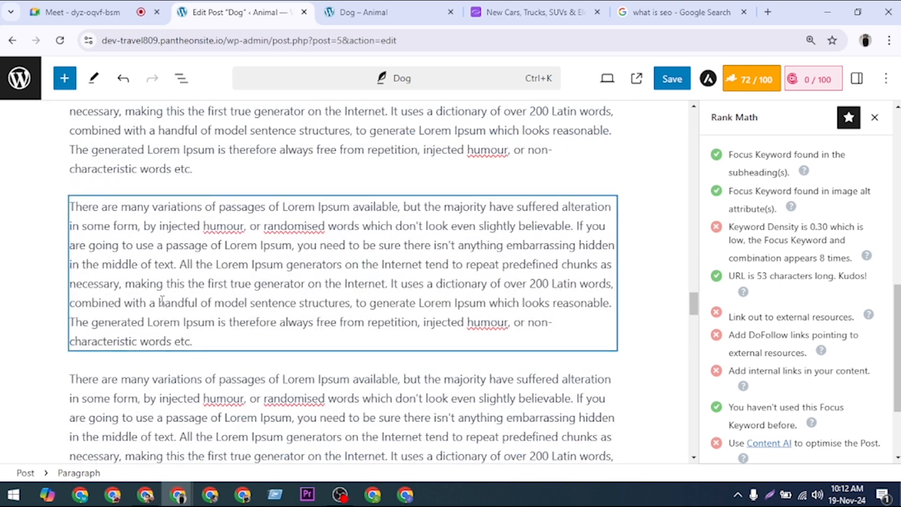
click(127, 283)
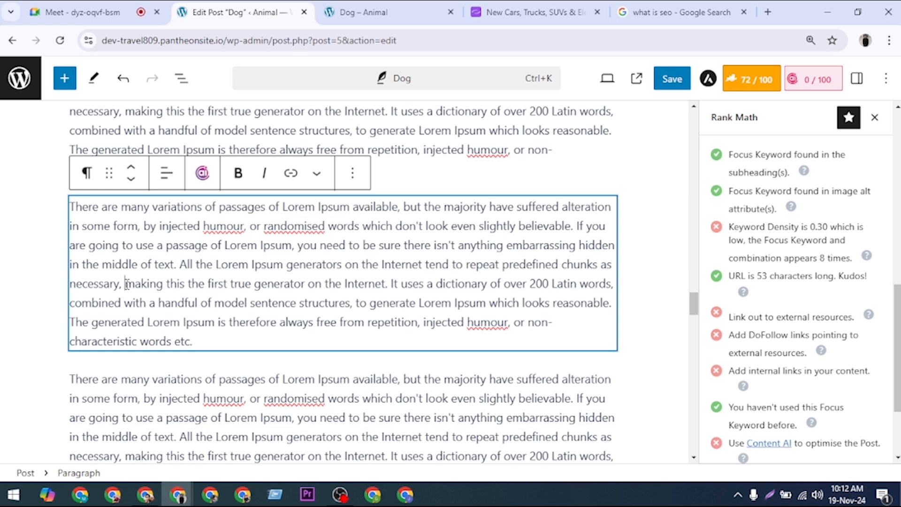
text(dog)
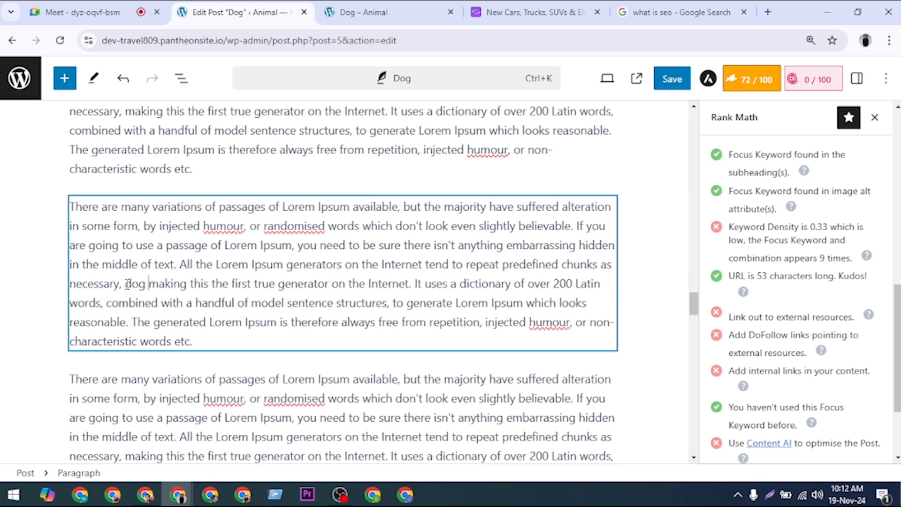
scroll(608, 352, down, 4)
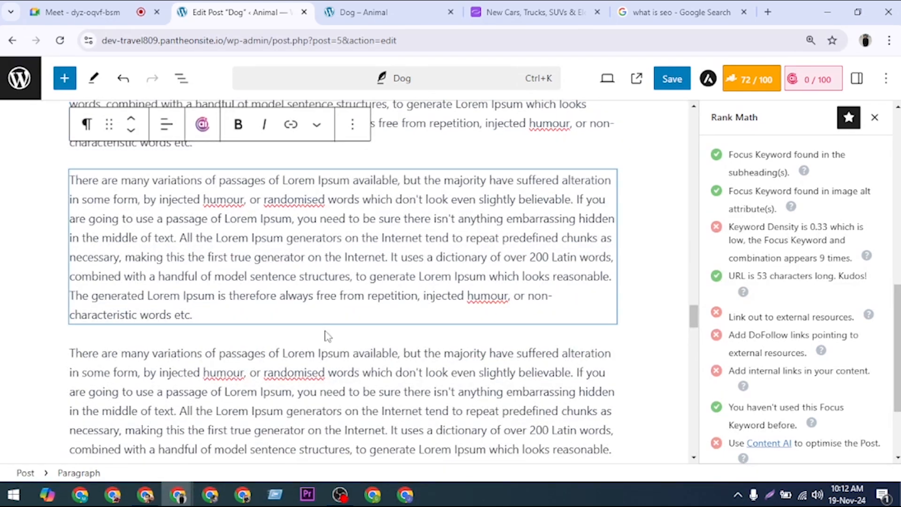
click(187, 310)
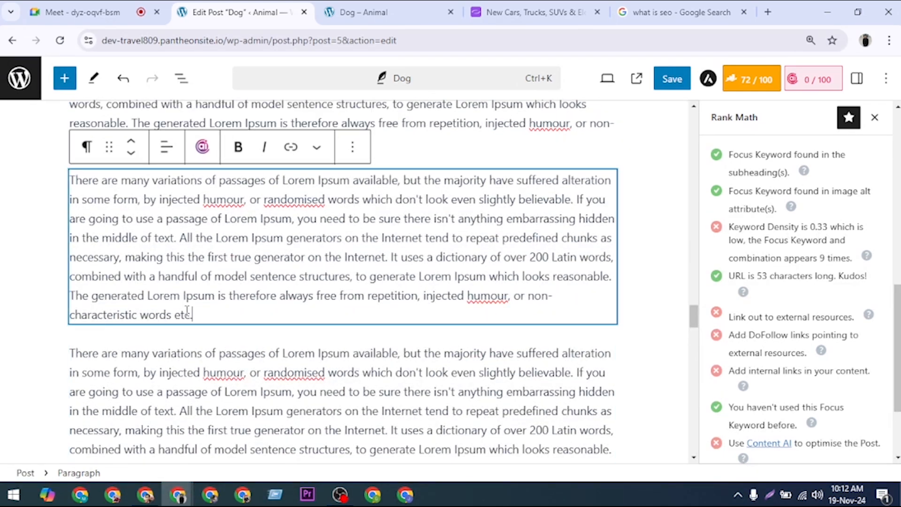
click(155, 277)
text(dog)
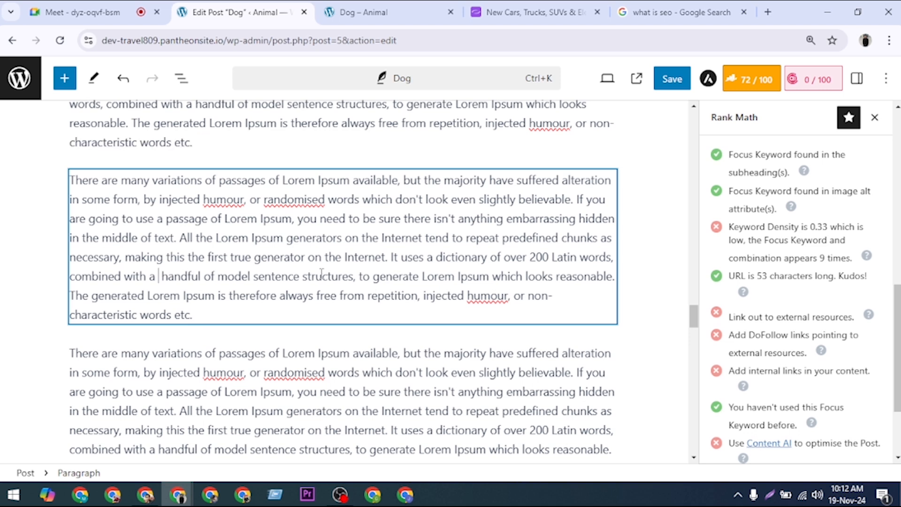
- Add "dog" after "by injected humour," and again after "All" in a further "There are many variations" paragraph
scroll(329, 275, down, 4)
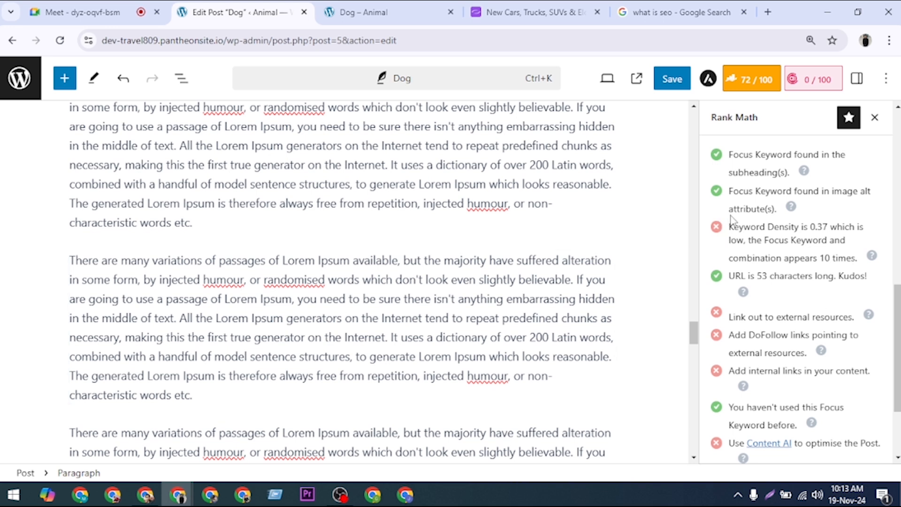
click(247, 280)
text(dog)
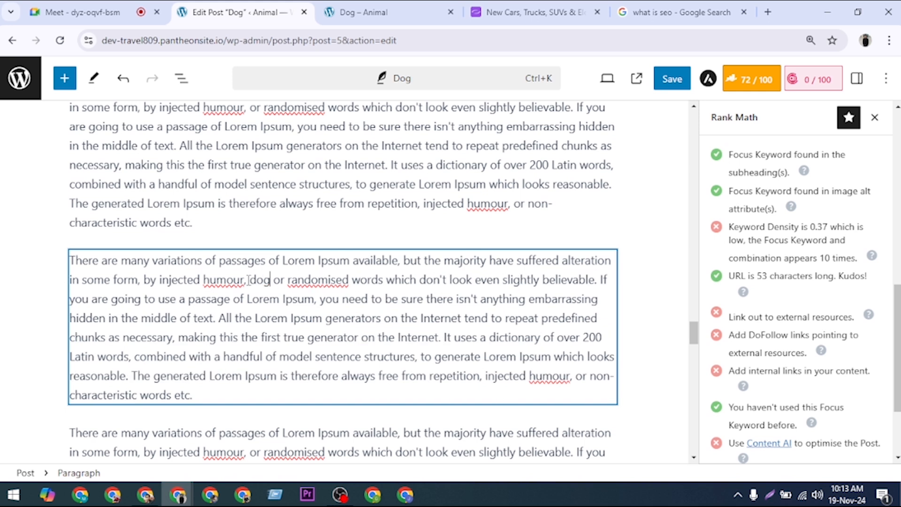
click(232, 318)
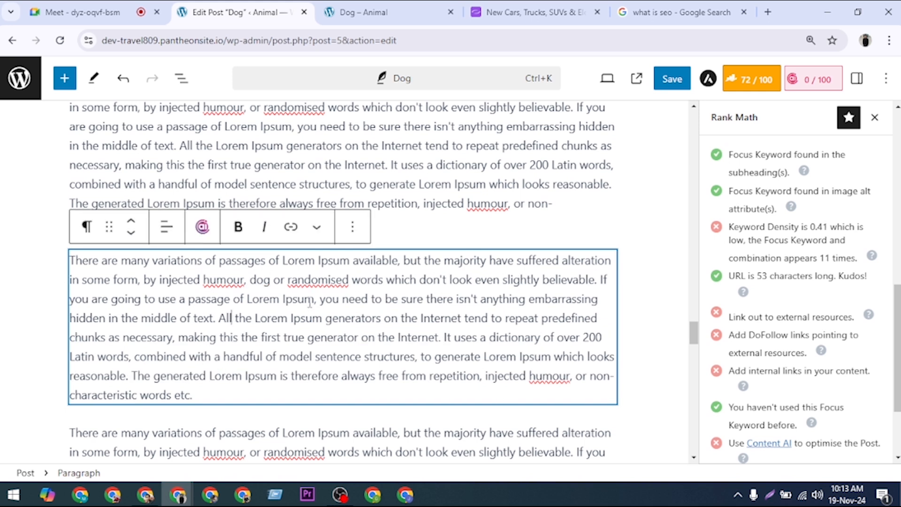
text(dog)
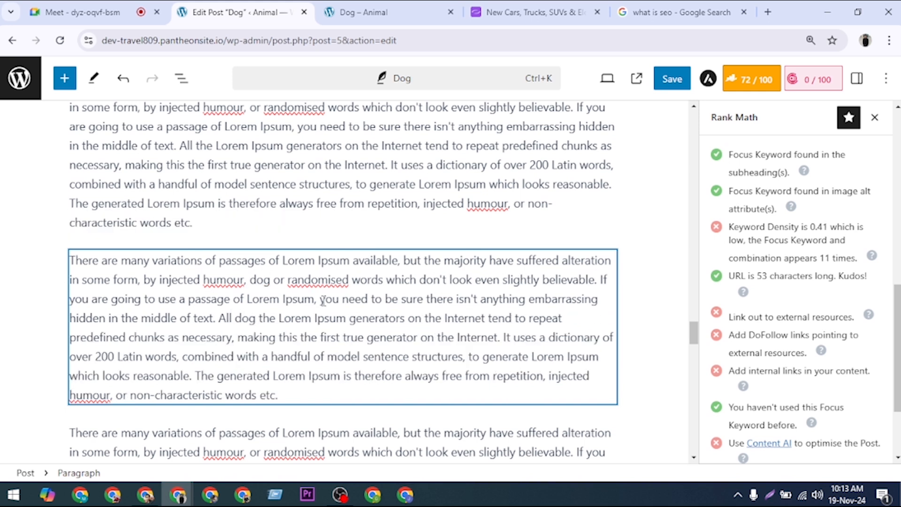
- Copy the word "dog" after "All" and add "dog" near the start of the second paragraph further down
key(shift+Left)
key(shift+Left)
key(shift+Left)
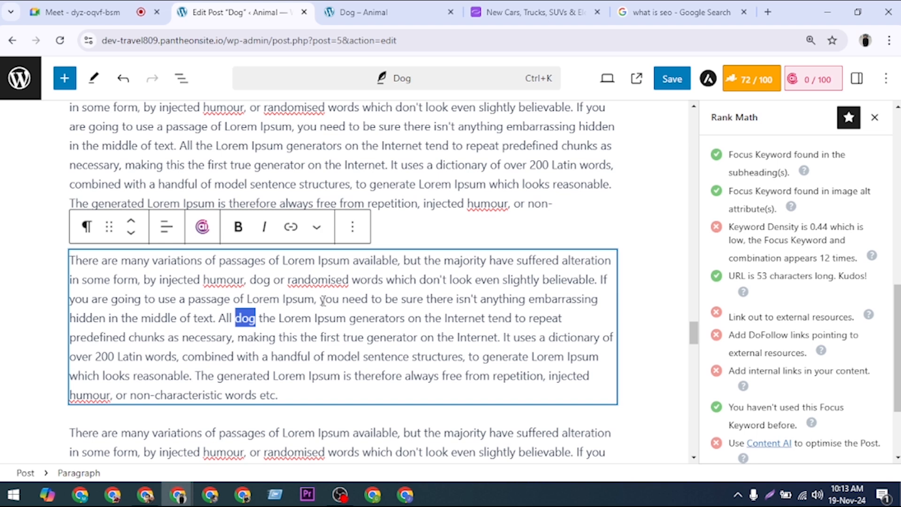
key(shift+Left)
key(ctrl+c)
scroll(361, 273, down, 5)
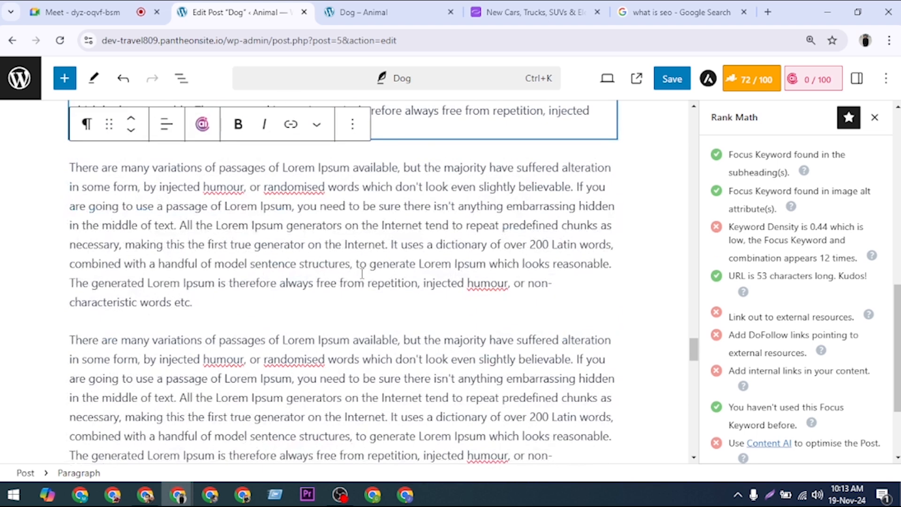
click(265, 340)
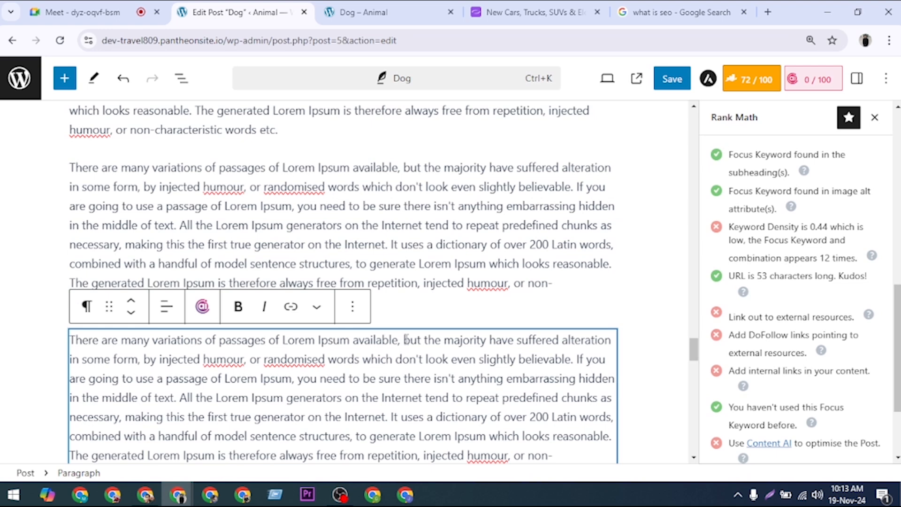
text(dog)
scroll(407, 338, down, 5)
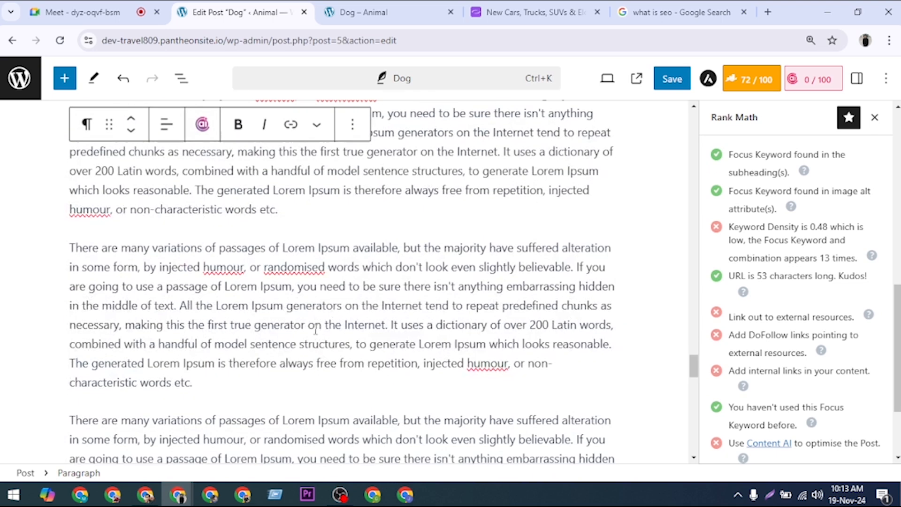
click(342, 496)
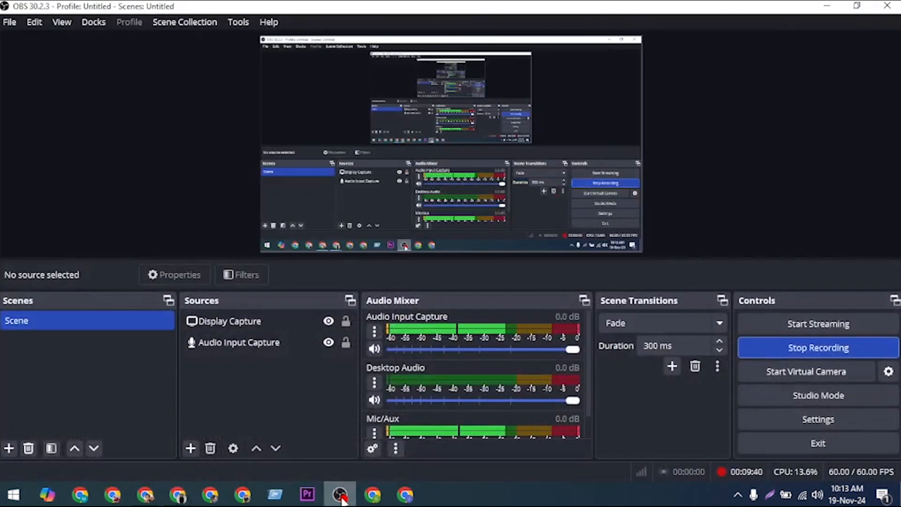
click(342, 496)
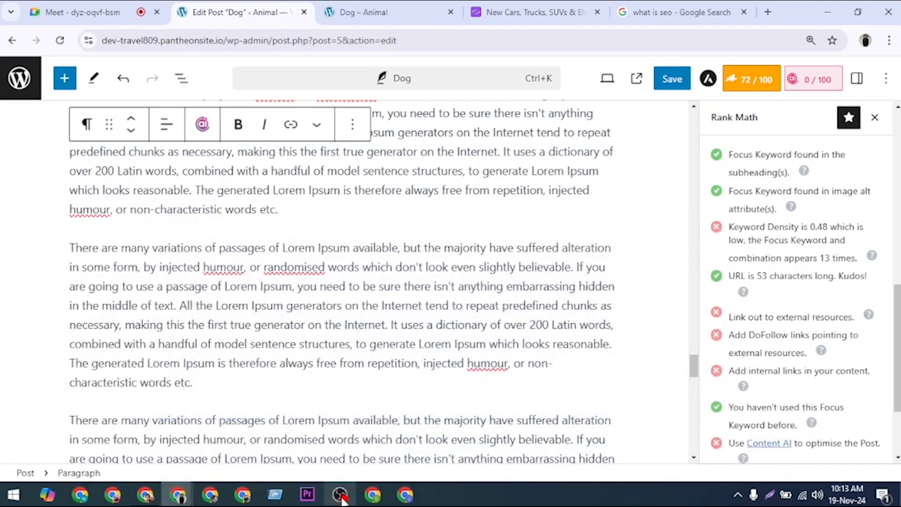
- Add "dog" after "use a passage" in a paragraph further down and after "making this the" in the paragraph following it
scroll(349, 350, down, 4)
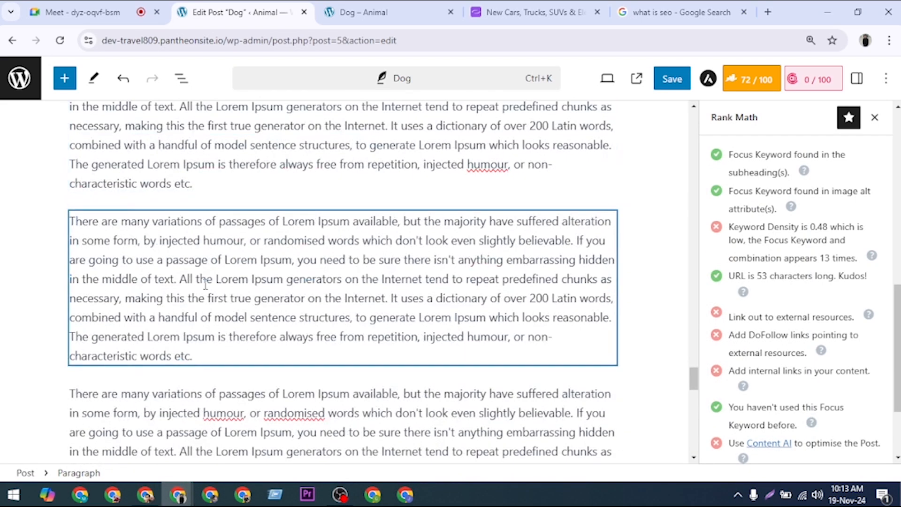
click(210, 259)
text(dog)
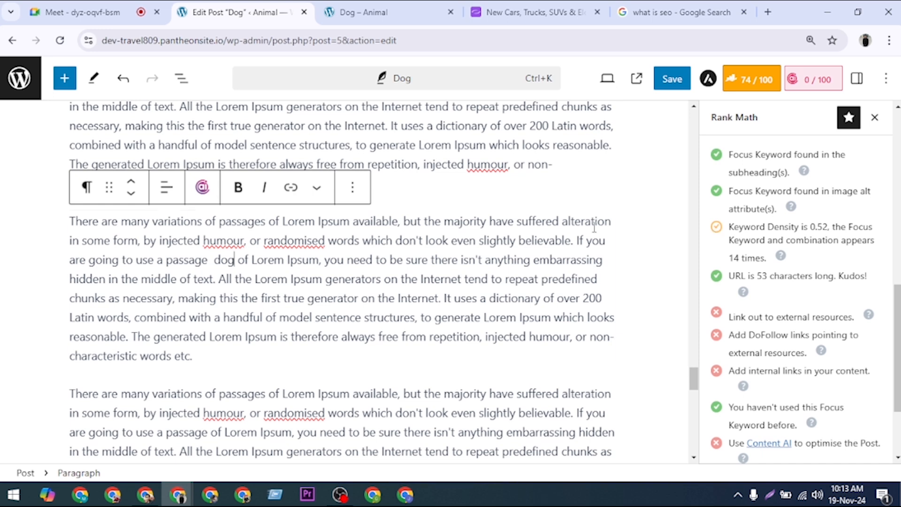
key(ctrl+z)
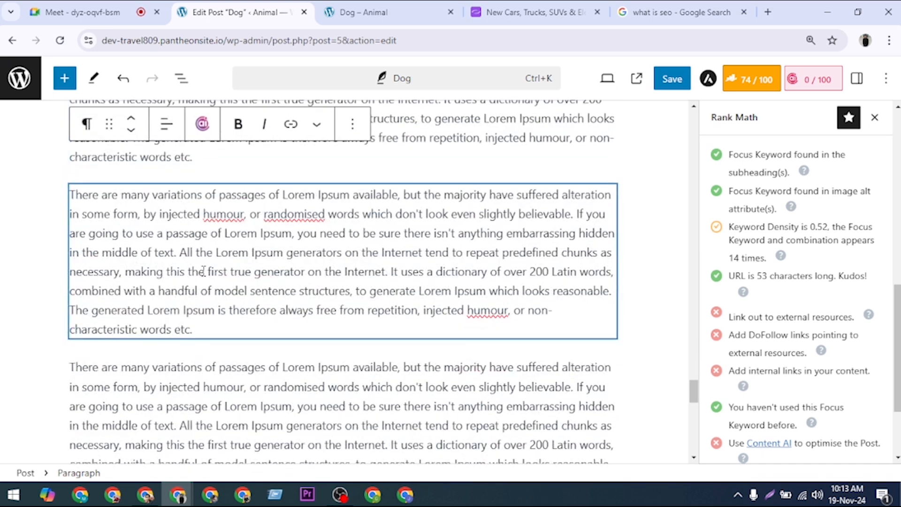
key(ctrl+v)
- Add "dog" after "with a handful" in the next paragraph and after "The generated" in the one below it
scroll(203, 271, down, 3)
click(310, 263)
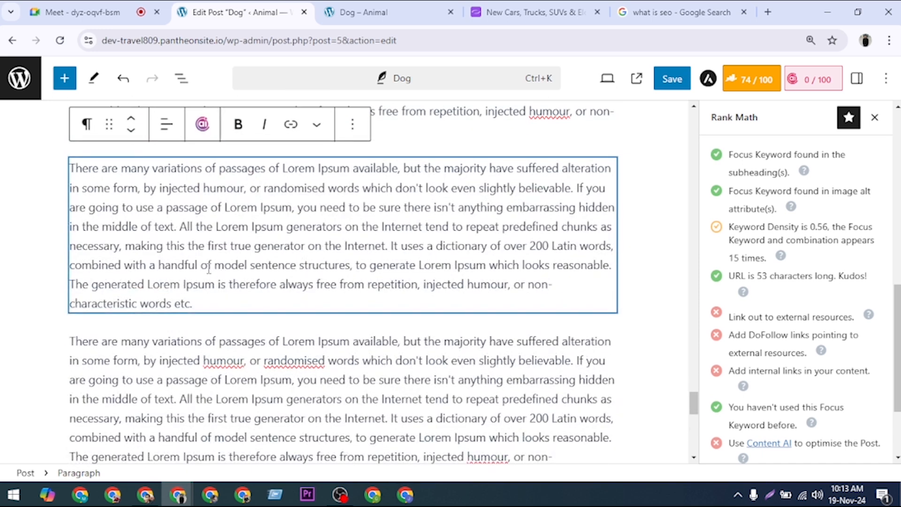
key(Left)
key(Left)
key(ctrl+v)
scroll(268, 289, down, 4)
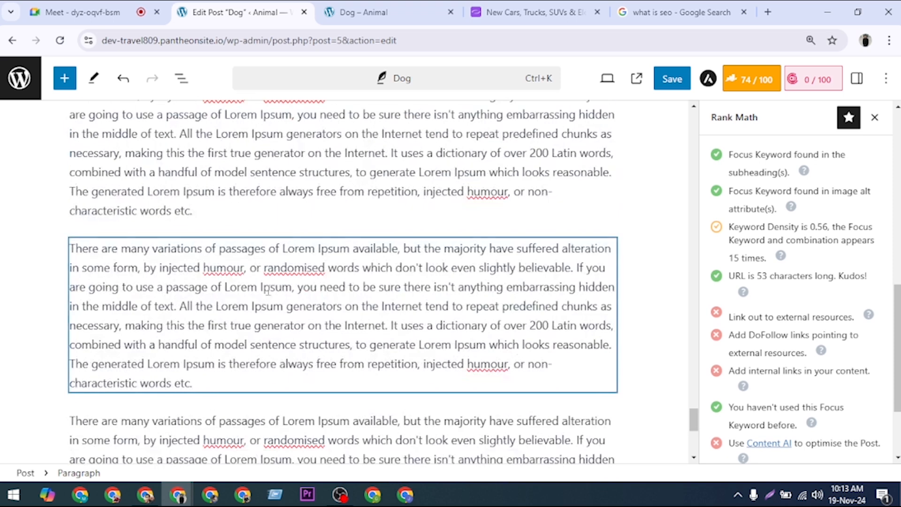
click(144, 191)
key(ctrl+v)
- Add "dog" after "non-characteristic" at the end of the second-to-last paragraph
scroll(171, 238, down, 3)
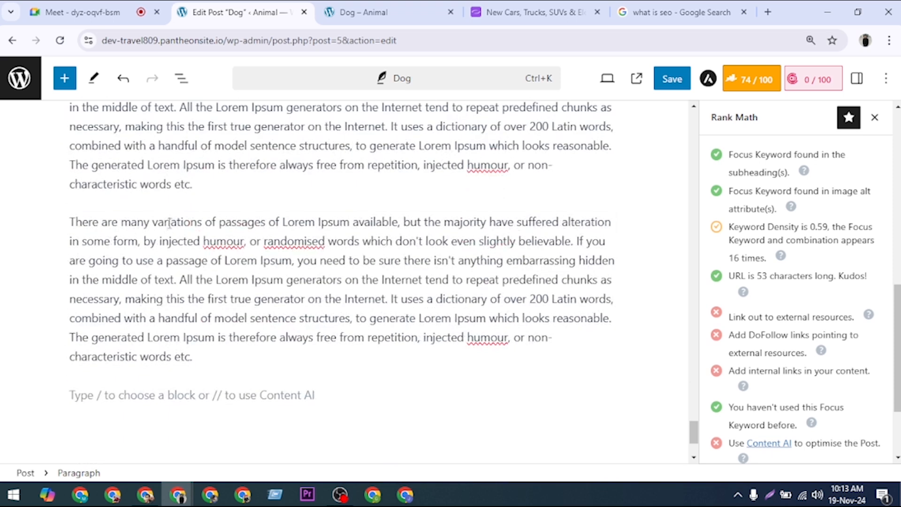
click(132, 184)
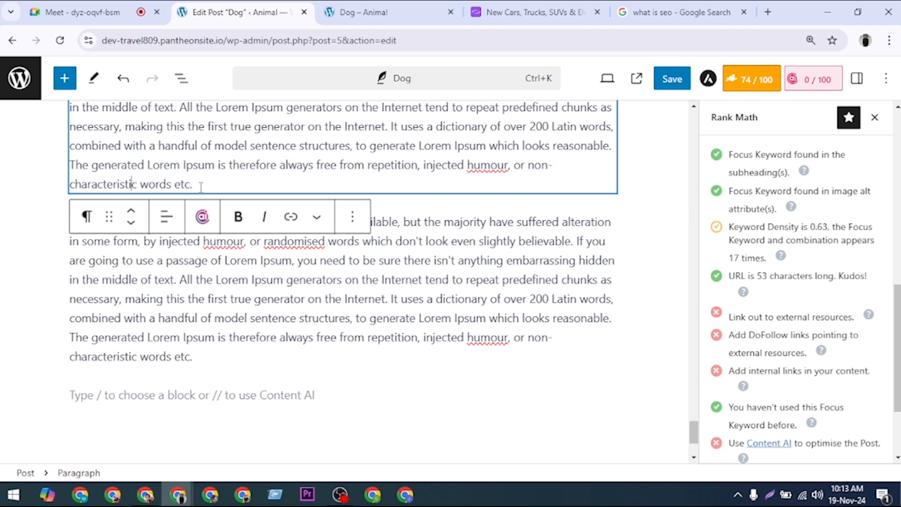
key(Right)
key(ctrl+v)
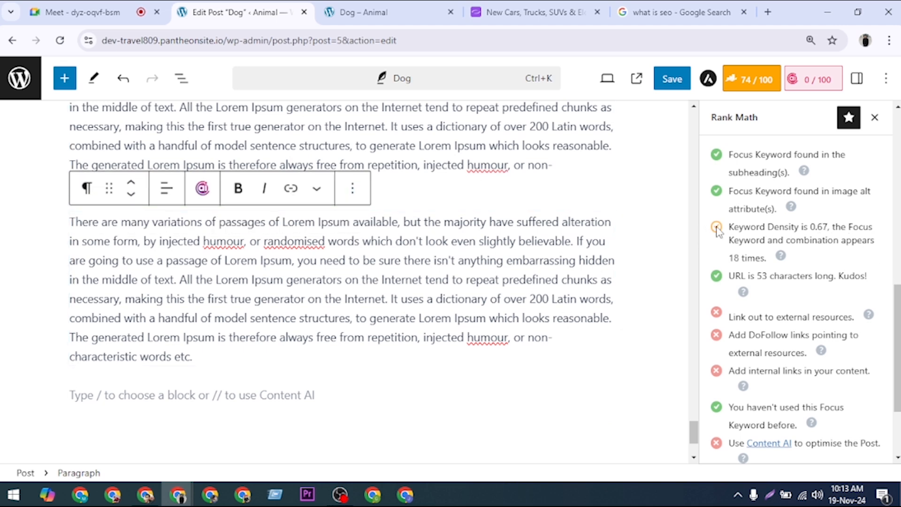
- Add "dog" after "sentence structures," in the "handful dog" paragraph and before "generate Lorem Ipsum" in the paragraph above it
scroll(413, 283, down, 3)
scroll(413, 284, up, 5)
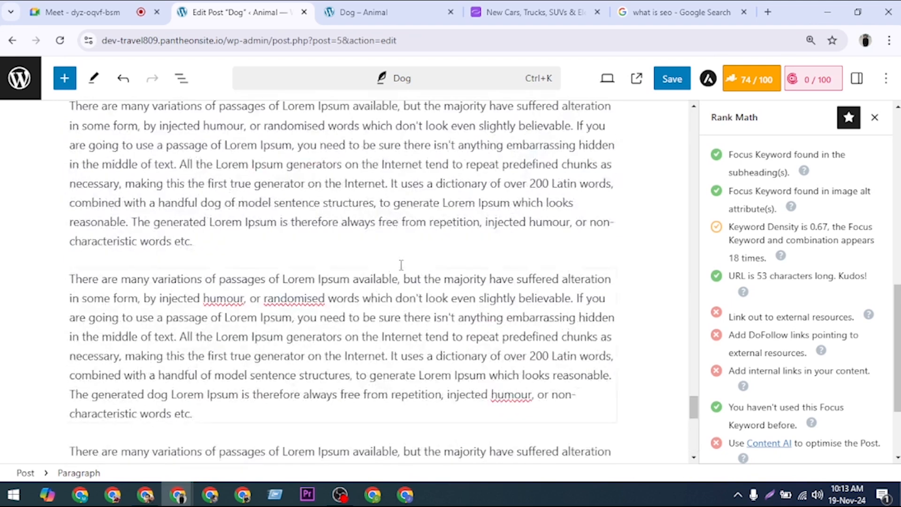
click(375, 202)
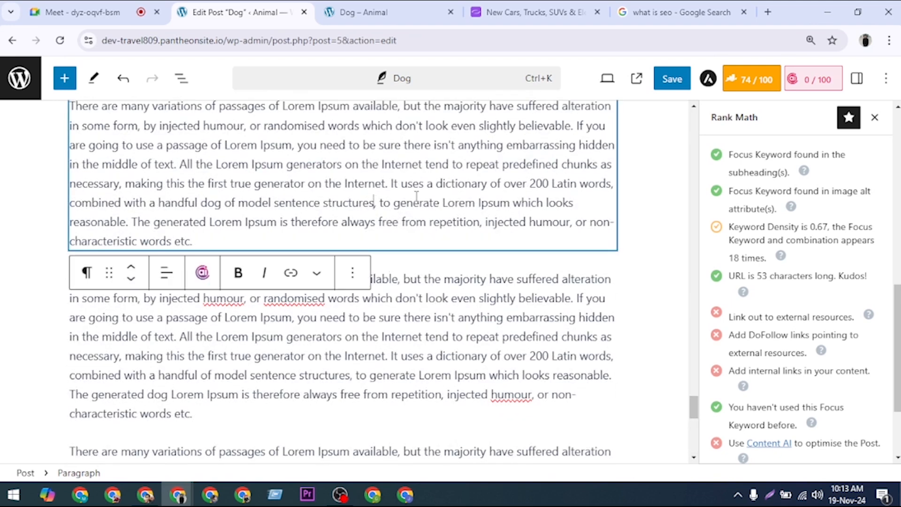
text(dog)
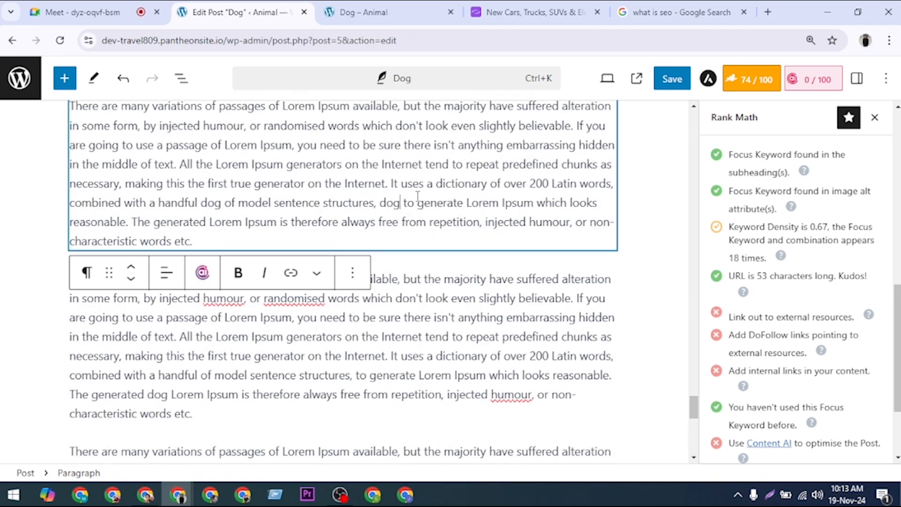
scroll(413, 197, up, 3)
click(409, 170)
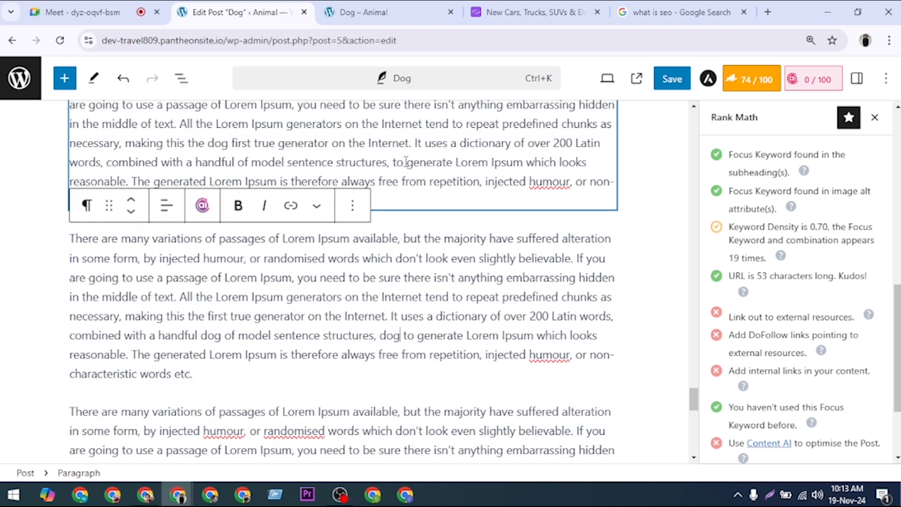
text(dog)
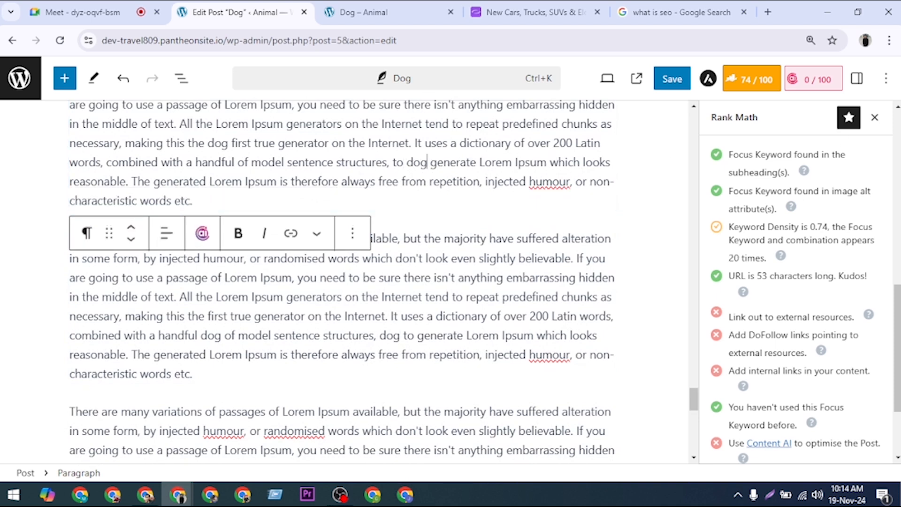
- Add "dog" after "combined with" and before "Internet" in the paragraph containing "making this the dog first"
scroll(877, 318, up, 7)
scroll(877, 318, down, 5)
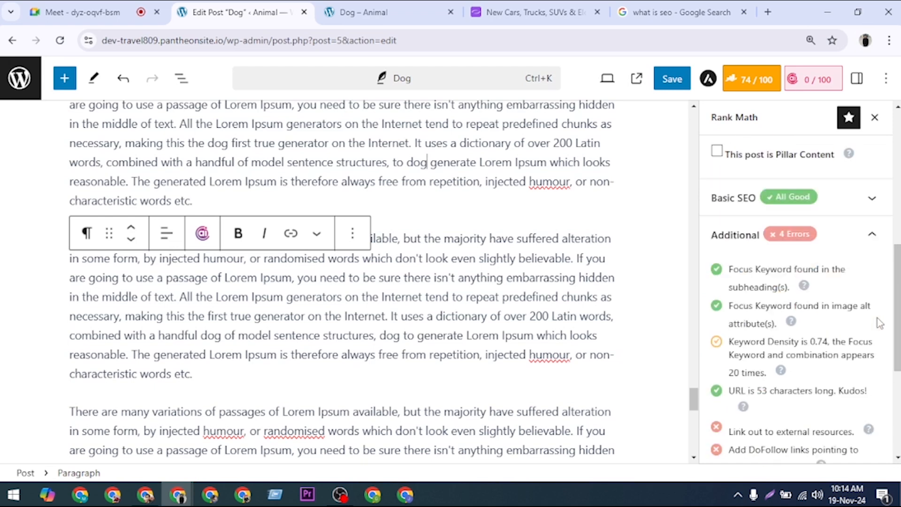
scroll(877, 317, down, 3)
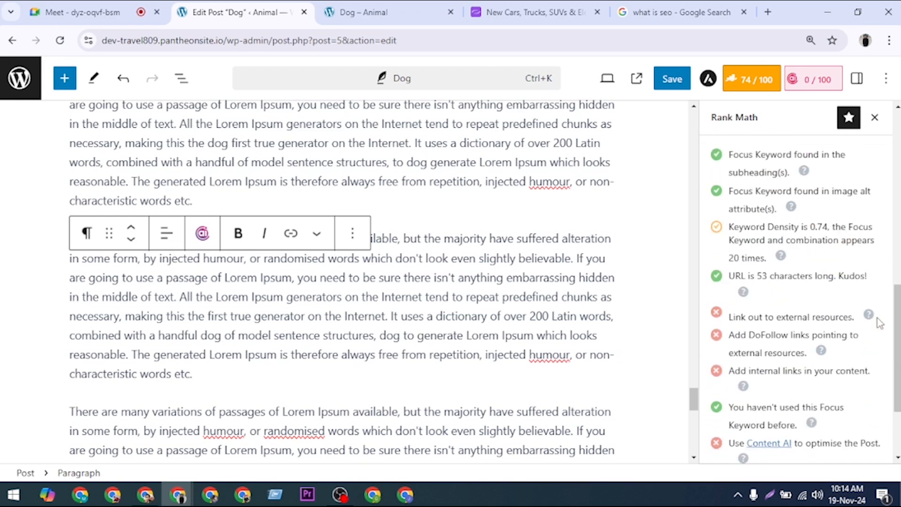
click(186, 162)
text(dog)
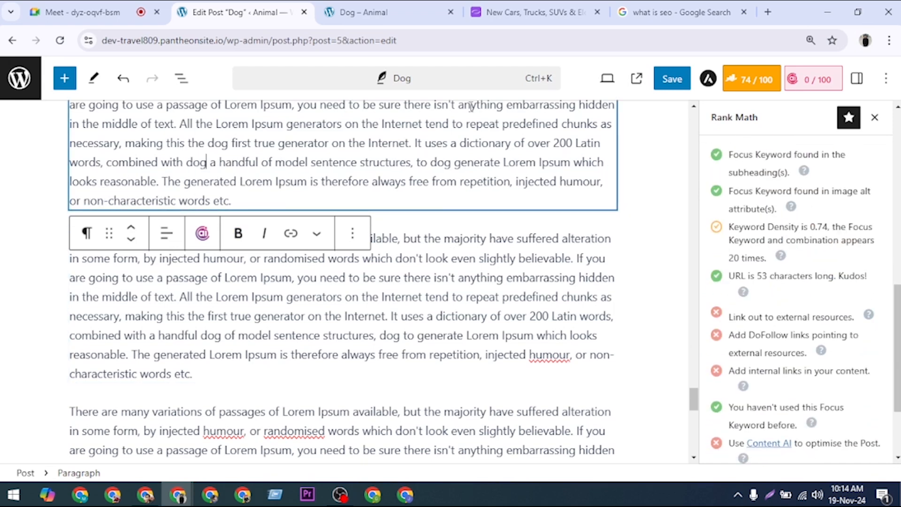
click(365, 139)
text(dog)
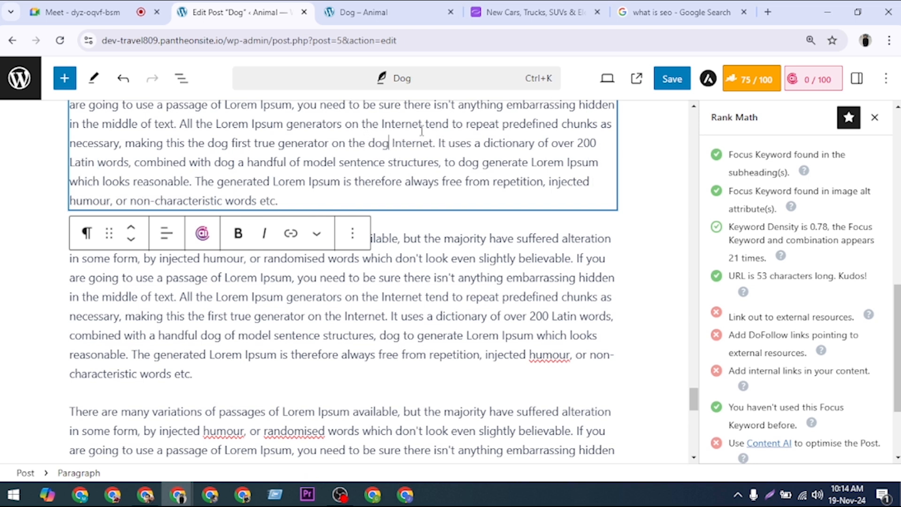
- Add "dog" after "there isn't" in the "handful dog" paragraph and after "in the middle" in the paragraph below it
click(455, 277)
text(dog)
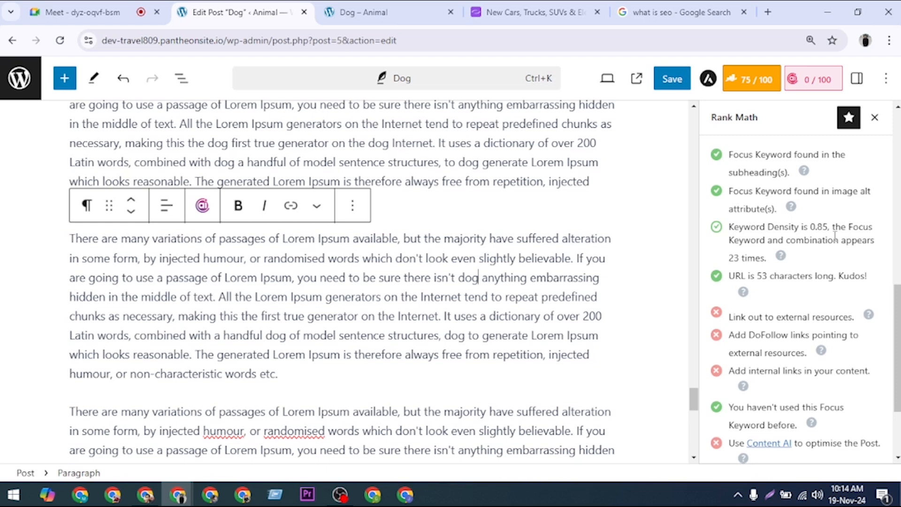
scroll(366, 291, down, 5)
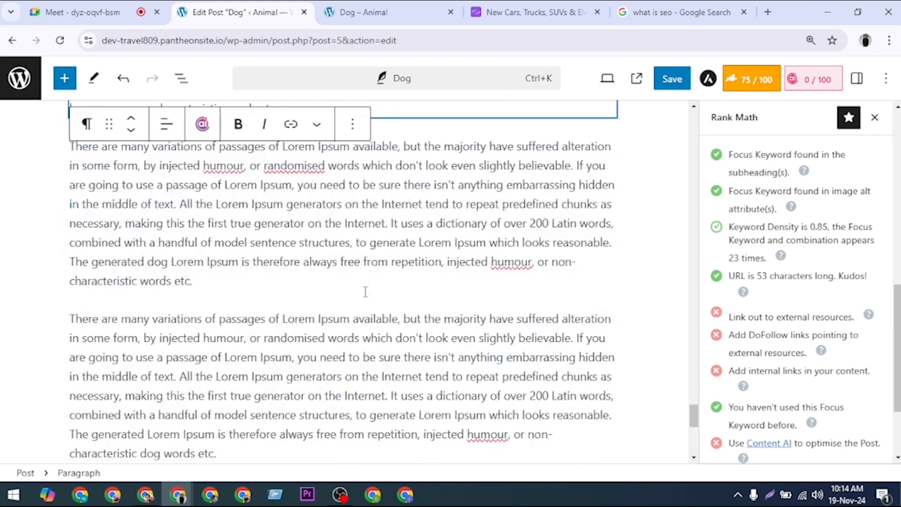
click(139, 204)
text(dog)
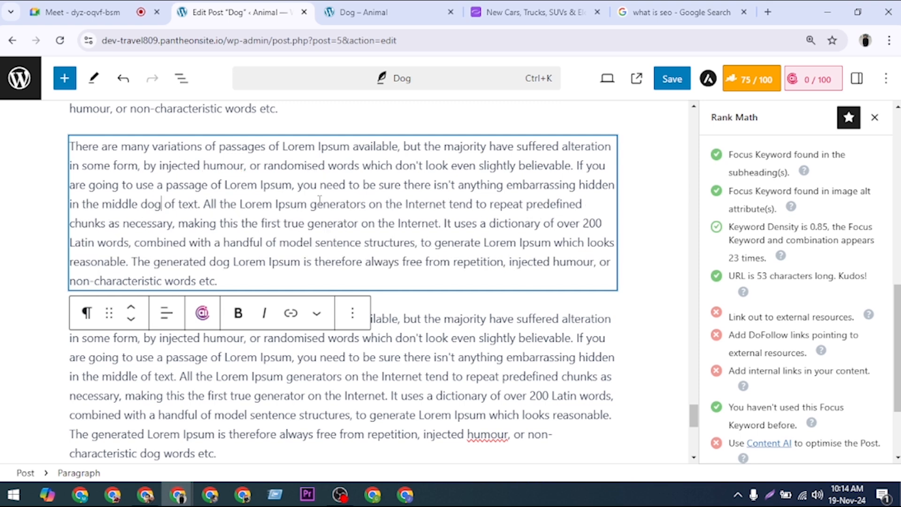
- Add "dog" after "you are going to" and after "you need to be sure" in the last paragraph
scroll(324, 202, down, 4)
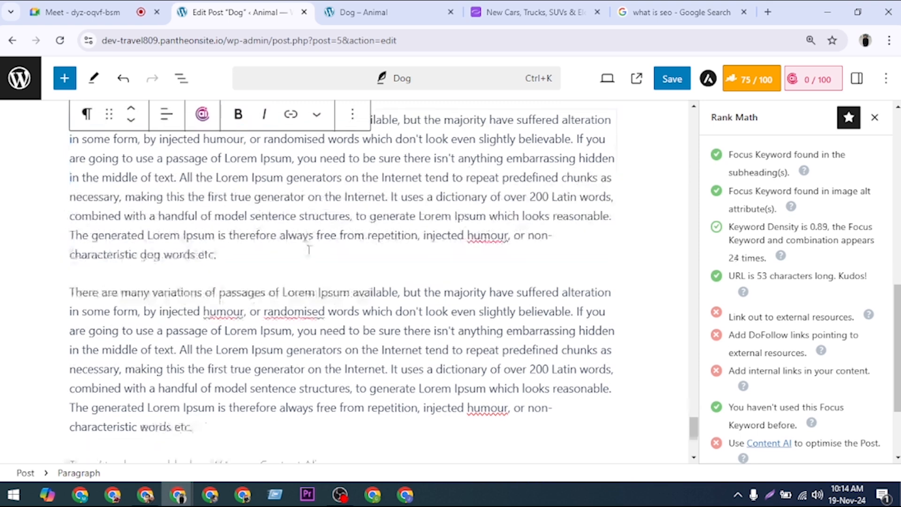
click(136, 331)
text(dog)
scroll(403, 281, down, 2)
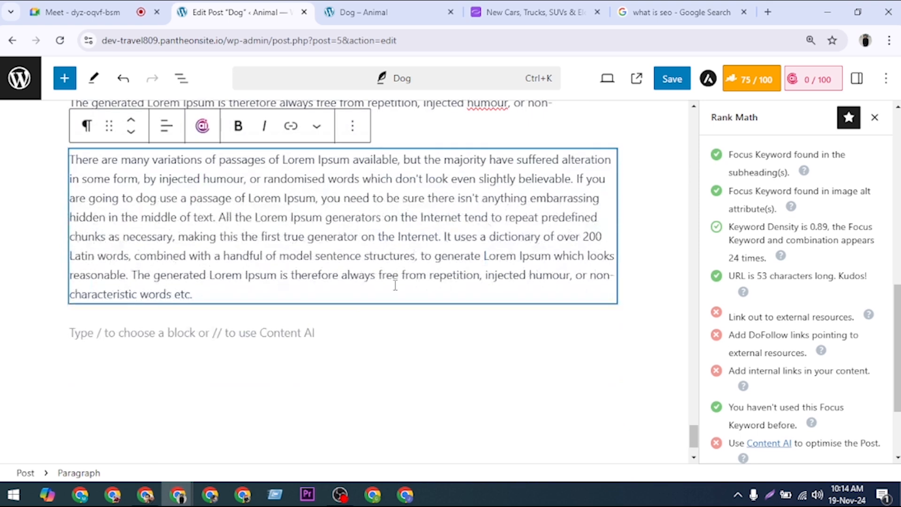
click(423, 196)
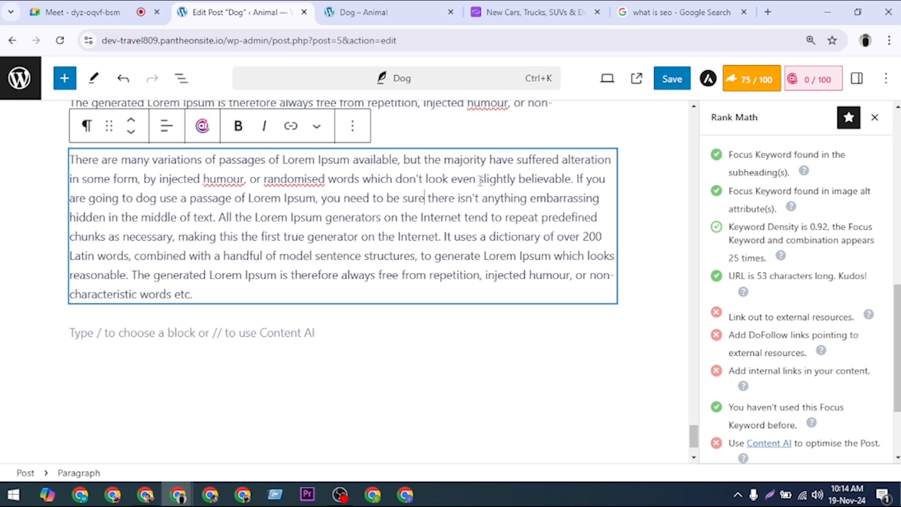
text(dog)
- Add "dog" before "uses a dictionary" in the "generated dog" paragraph and check the keyword density in Rank Math
scroll(456, 190, up, 4)
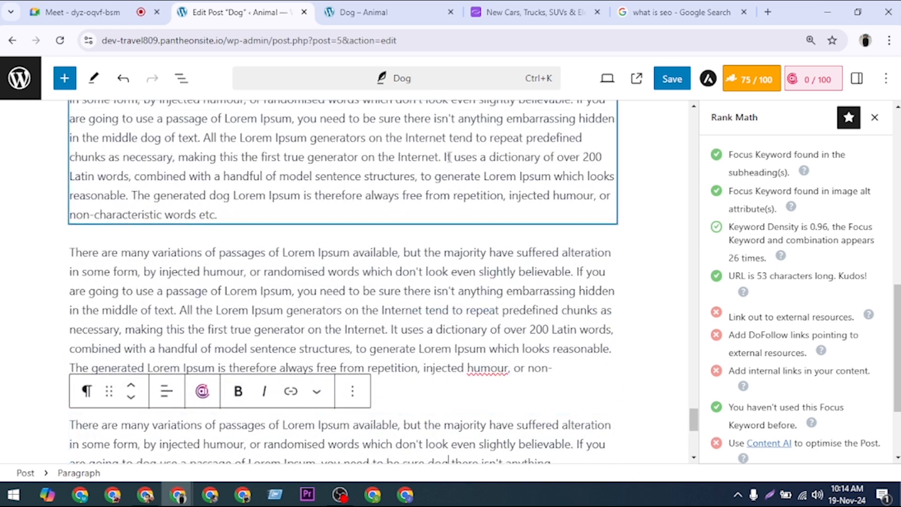
click(450, 157)
text(dog)
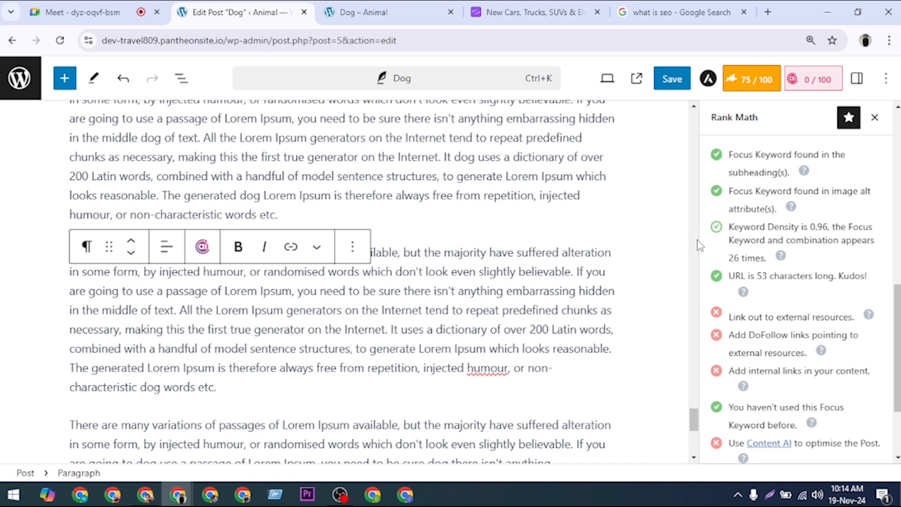
click(558, 285)
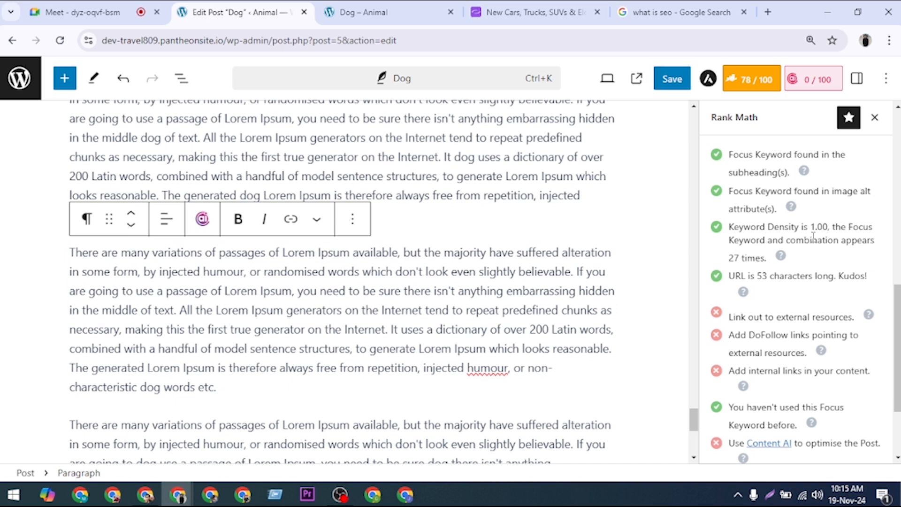
scroll(813, 237, up, 2)
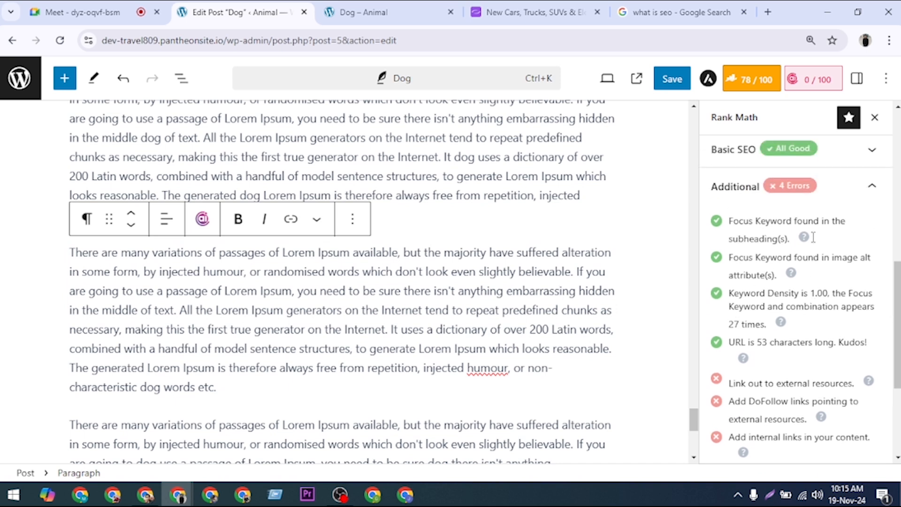